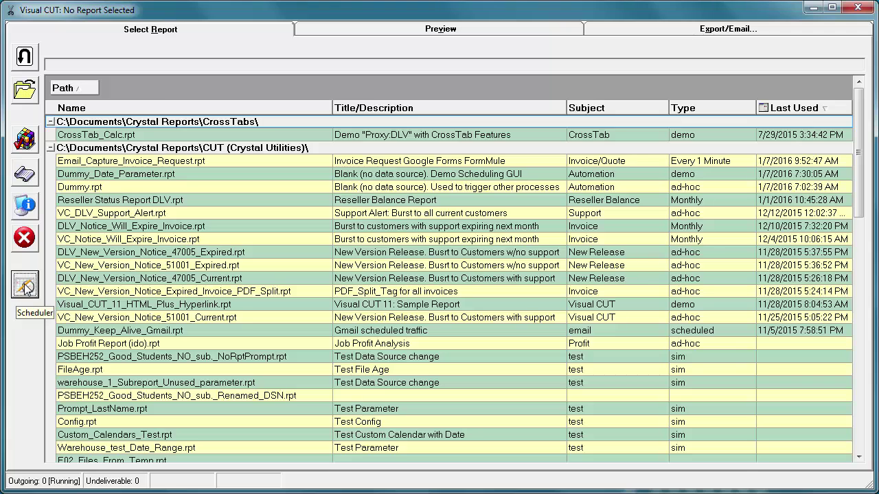
Open the Scheduled Tasks window listing the five tasks by next run time
left_click(25, 287)
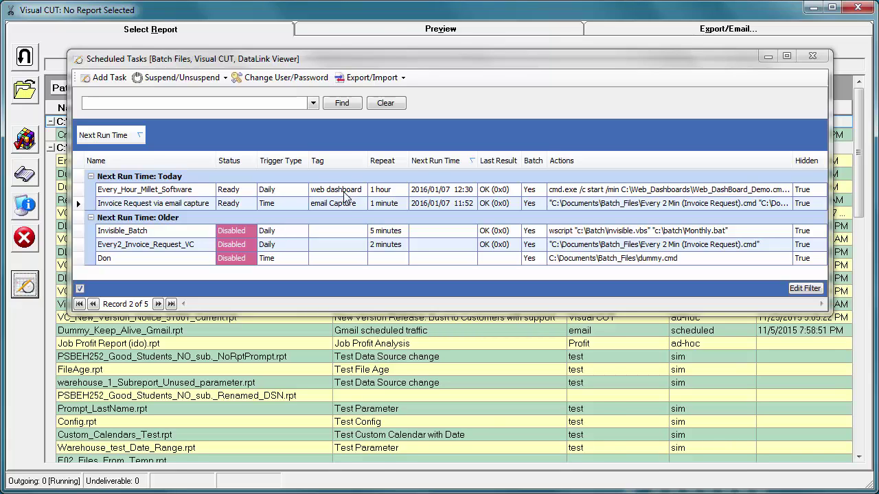
left_click(345, 192)
double_click(344, 195)
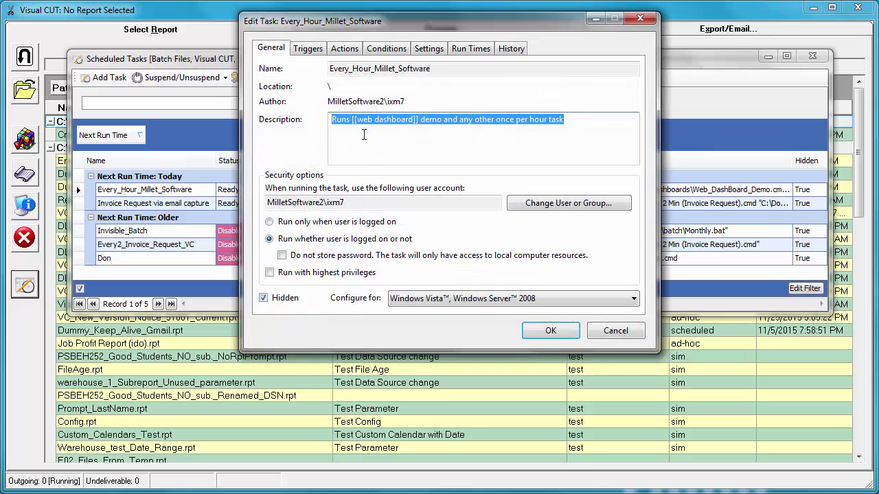
left_click(355, 124)
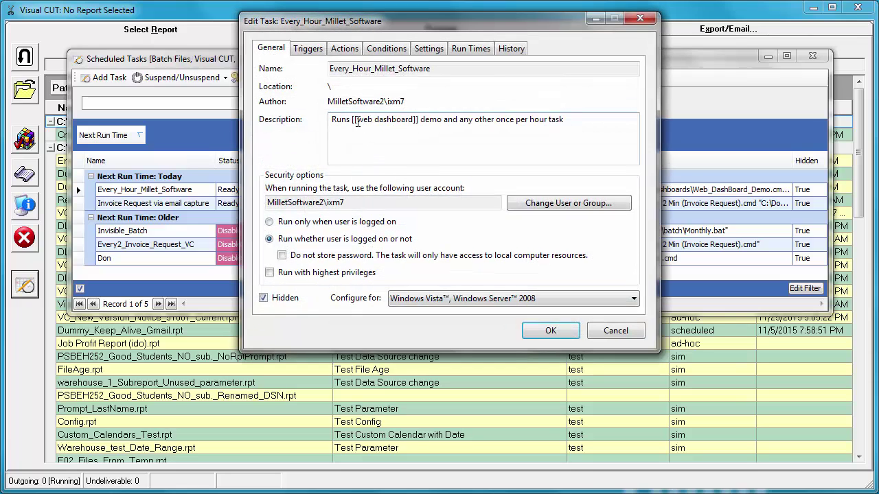
left_click_drag(357, 122, 411, 122)
left_click(615, 330)
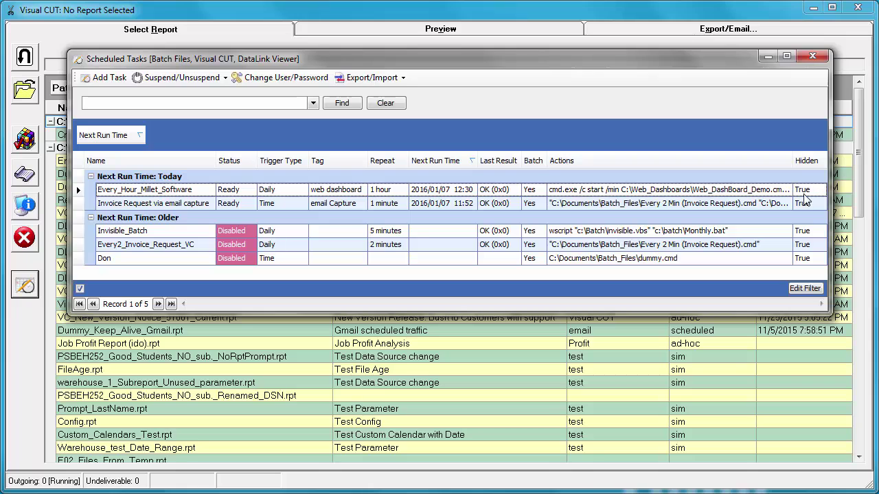
Set Every_Hour_Millet_Software to run with highest privileges, confirming with the account password
double_click(161, 191)
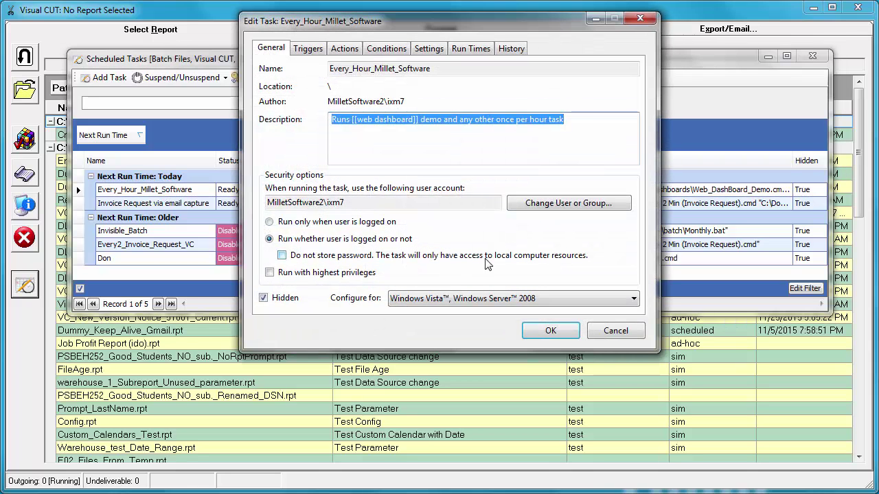
left_click(603, 331)
right_click(160, 188)
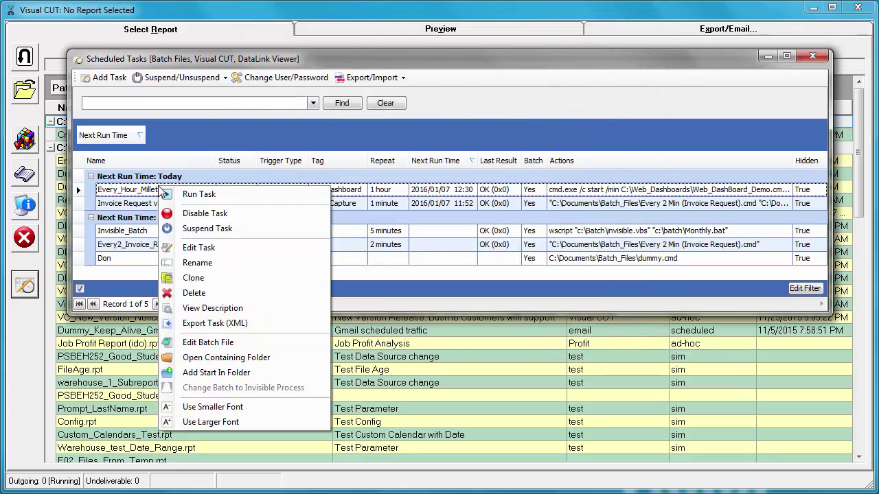
left_click(195, 247)
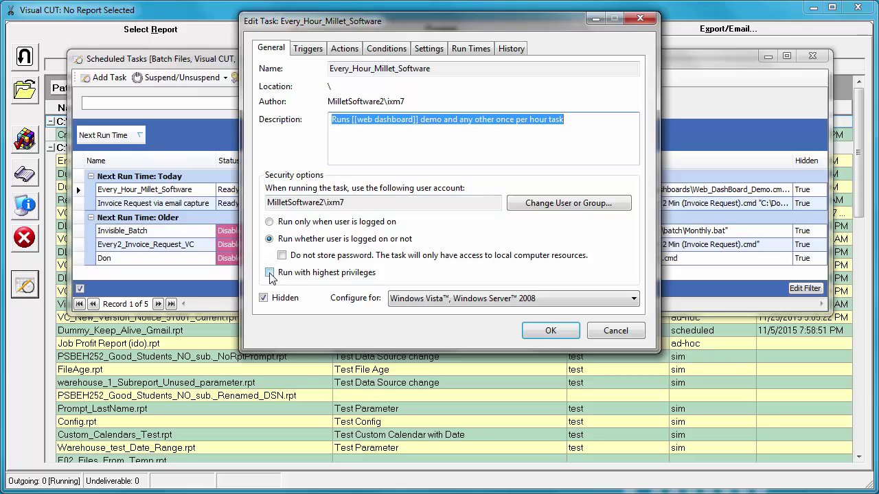
left_click(269, 272)
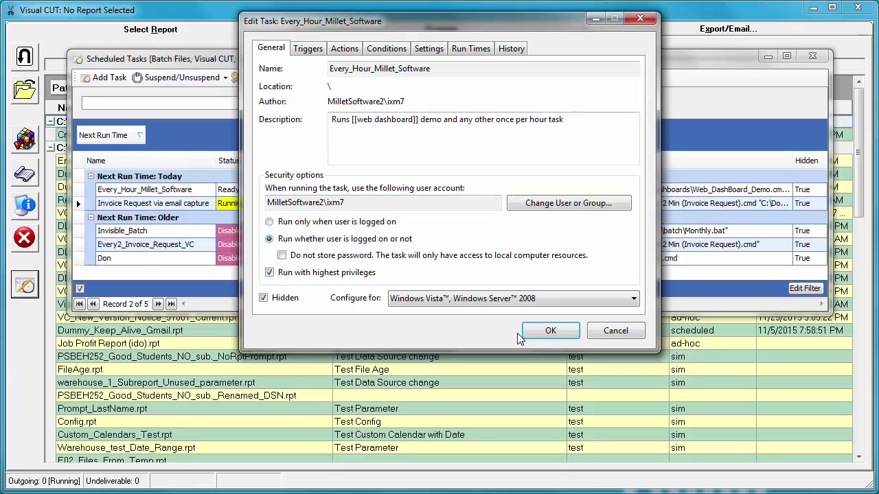
left_click(536, 335)
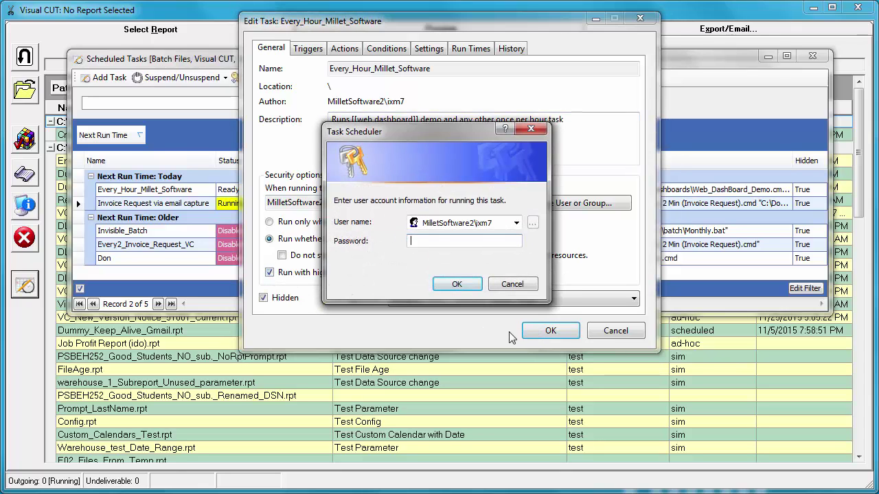
type("********")
key("Return")
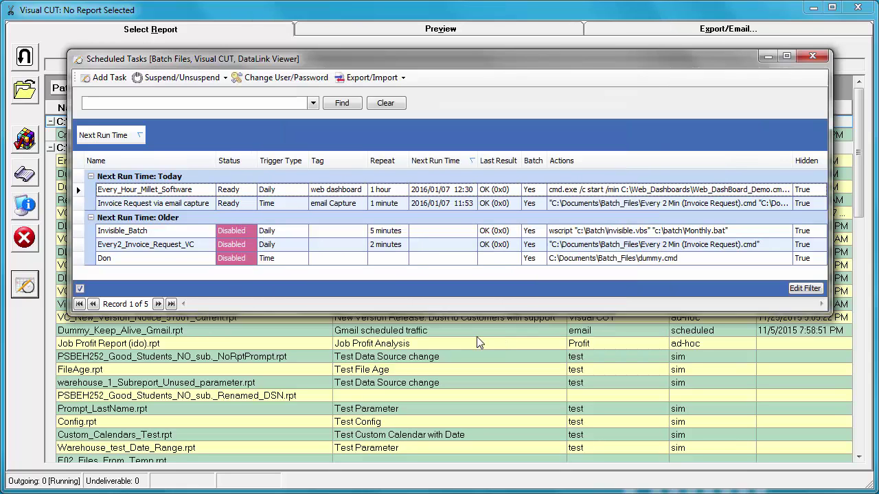
Reopen Every_Hour_Millet_Software's settings to verify the privilege change, then close them
left_click(151, 205)
double_click(148, 190)
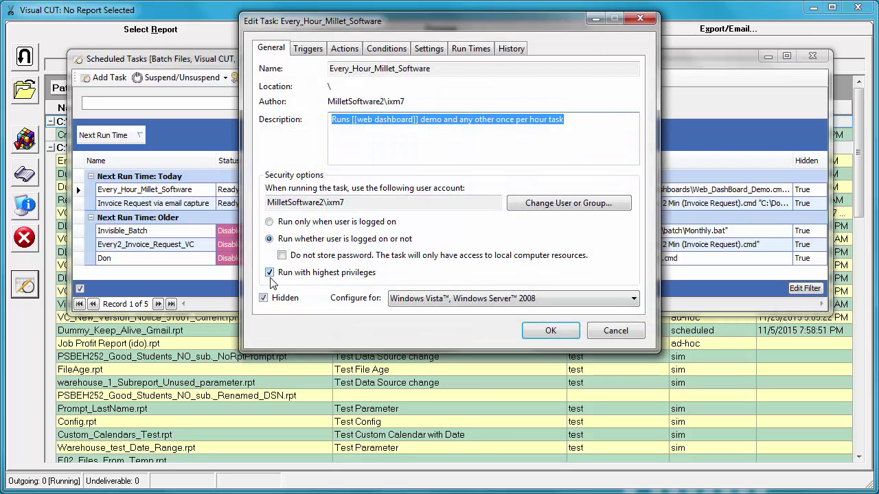
left_click(614, 332)
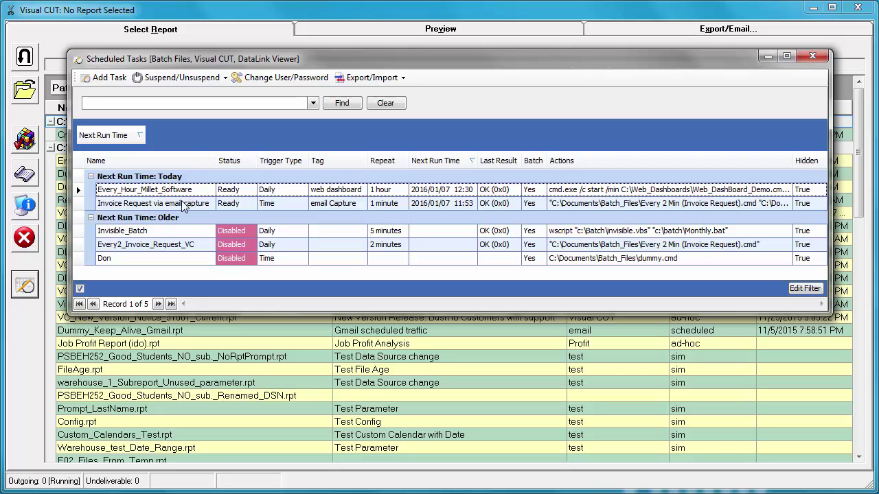
Suspend all enabled tasks, confirming with the login password and dismissing the summary
left_click(186, 81)
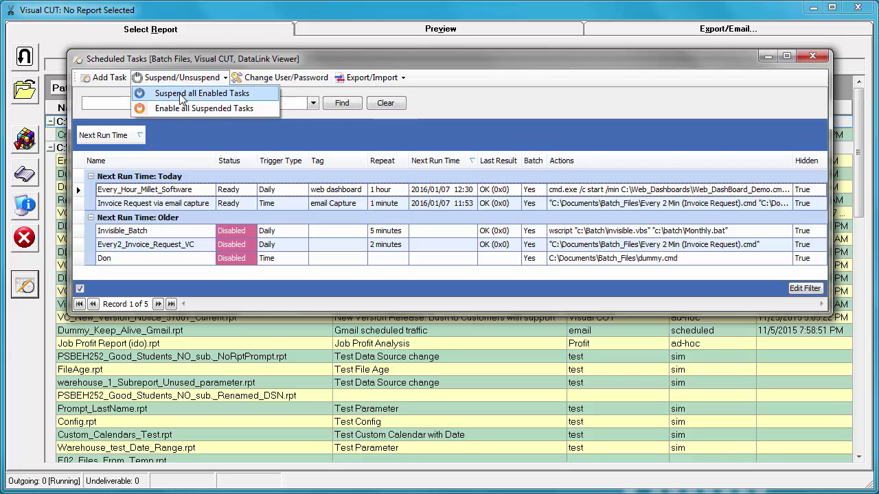
left_click(182, 94)
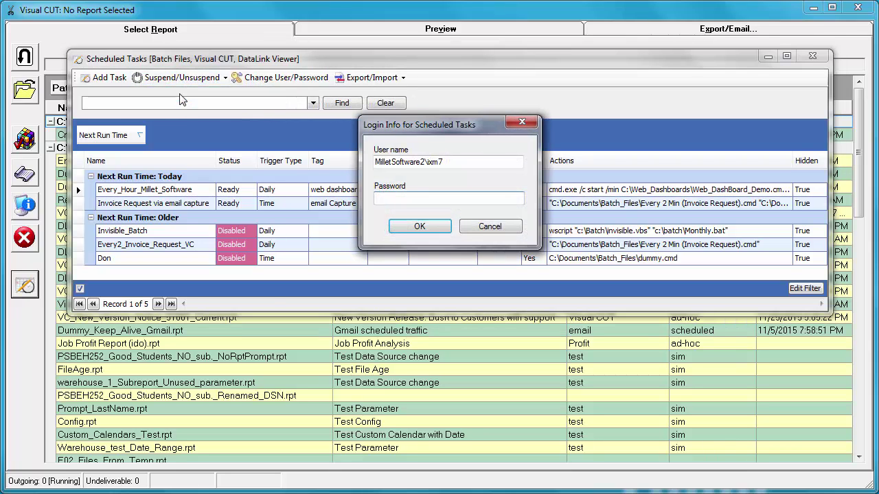
type("••••••")
key("Return")
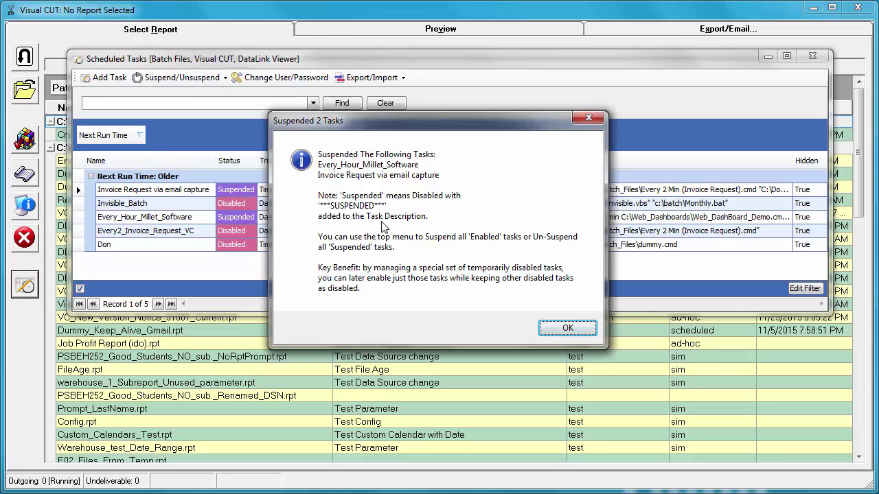
left_click(567, 329)
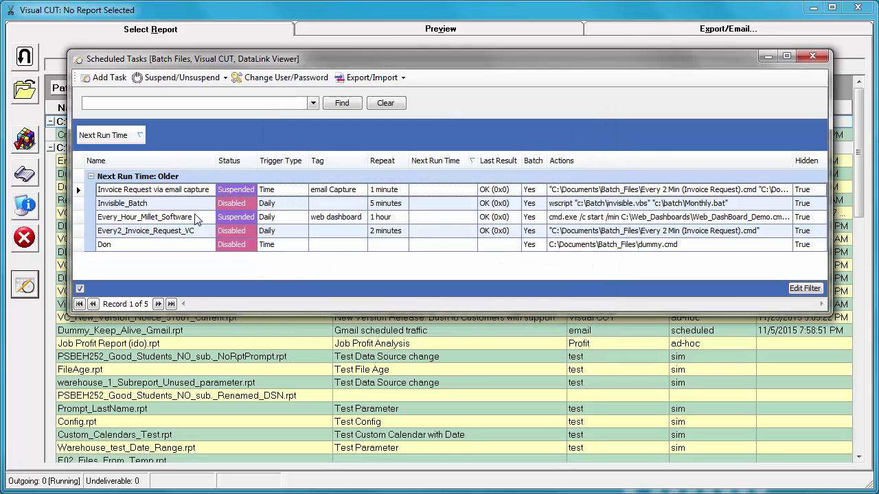
Check a suspended task's ***SUSPENDED*** description, then re-enable all suspended tasks
double_click(200, 217)
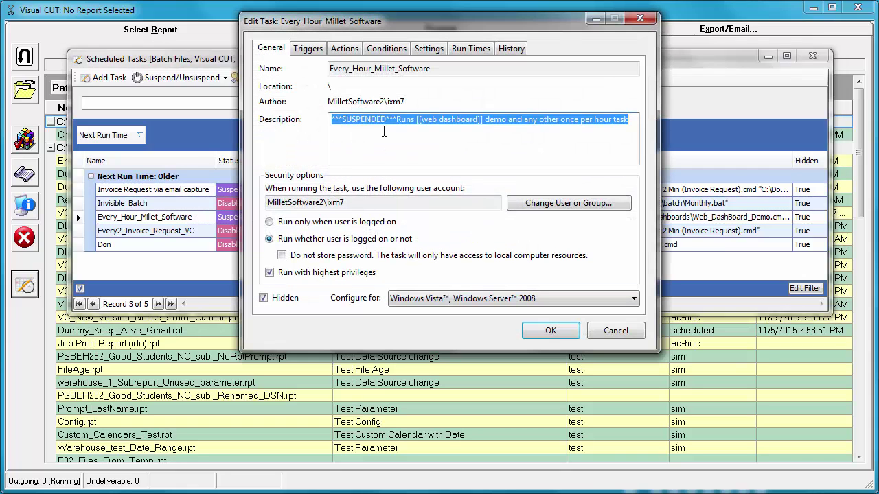
left_click(603, 334)
left_click(168, 77)
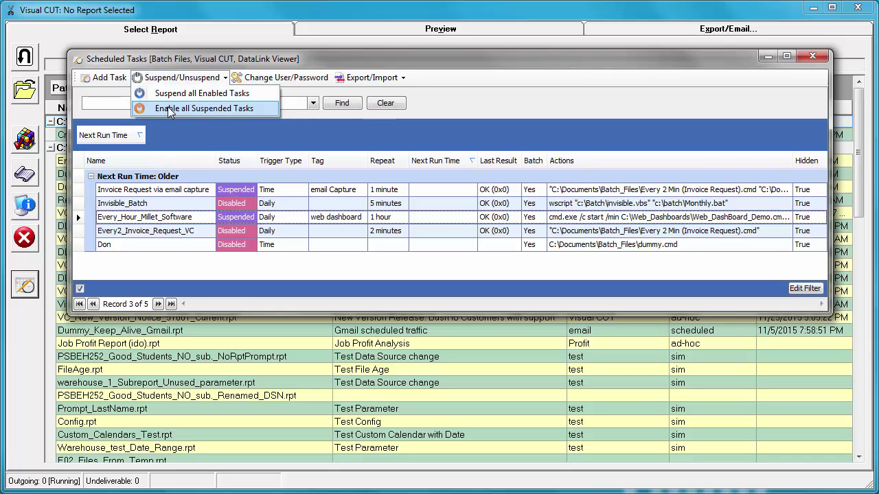
left_click(170, 110)
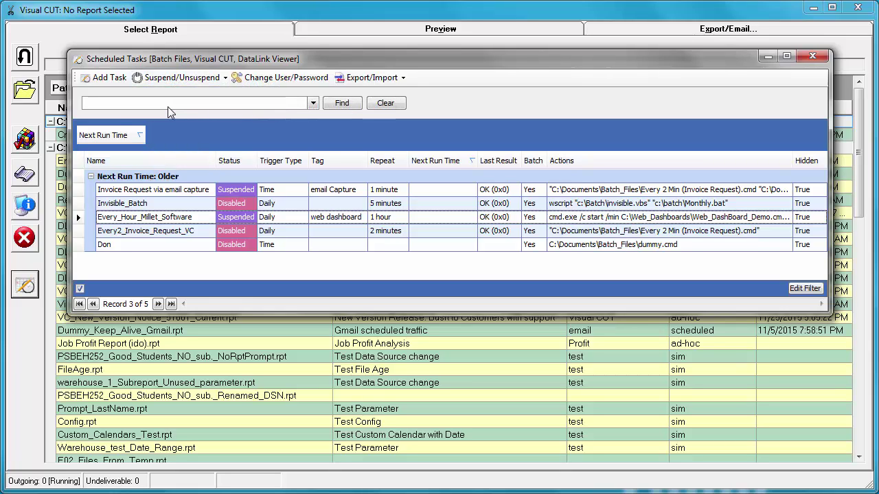
Dismiss the unsuspend summary, cancel the Change User/Password dialog, and show Export/Import options
left_click(565, 330)
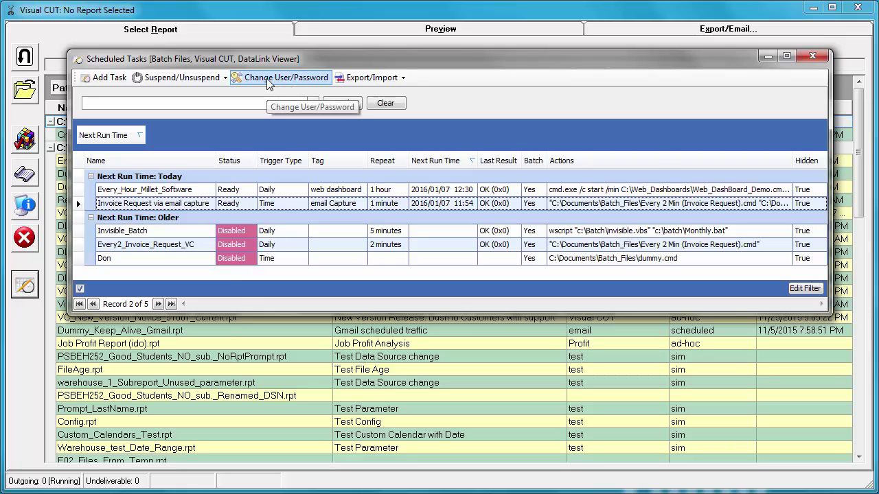
left_click(267, 81)
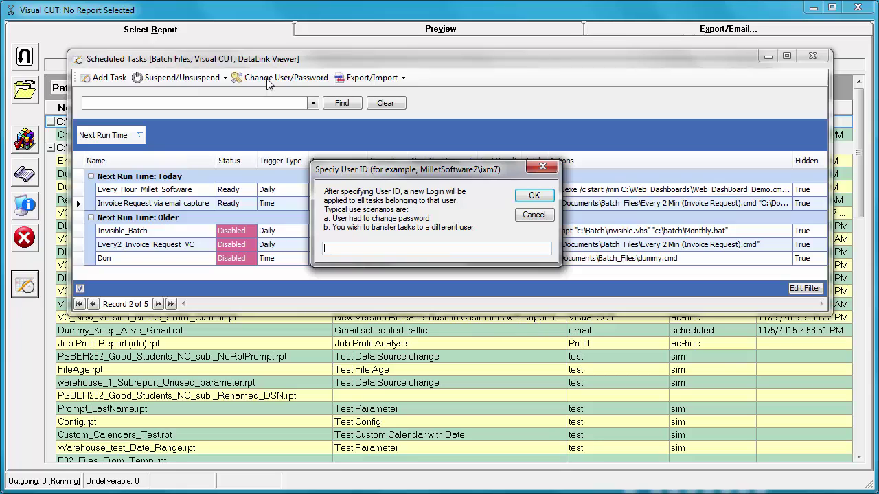
left_click(535, 196)
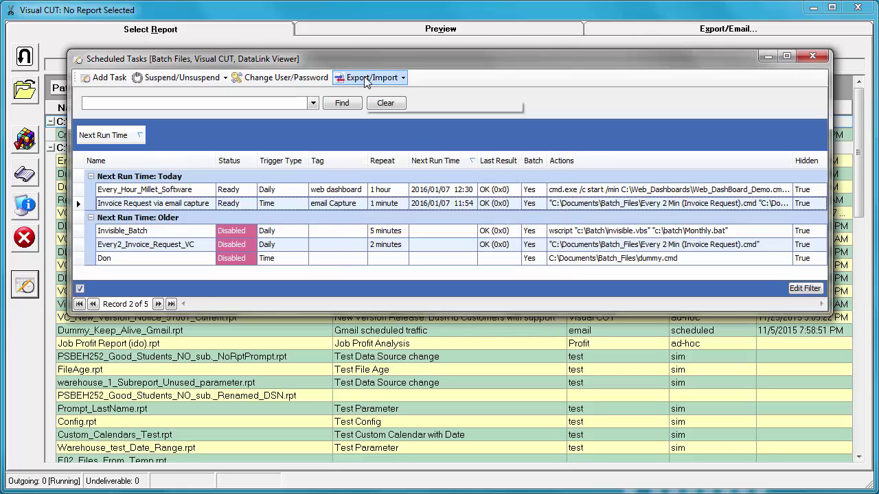
left_click(370, 78)
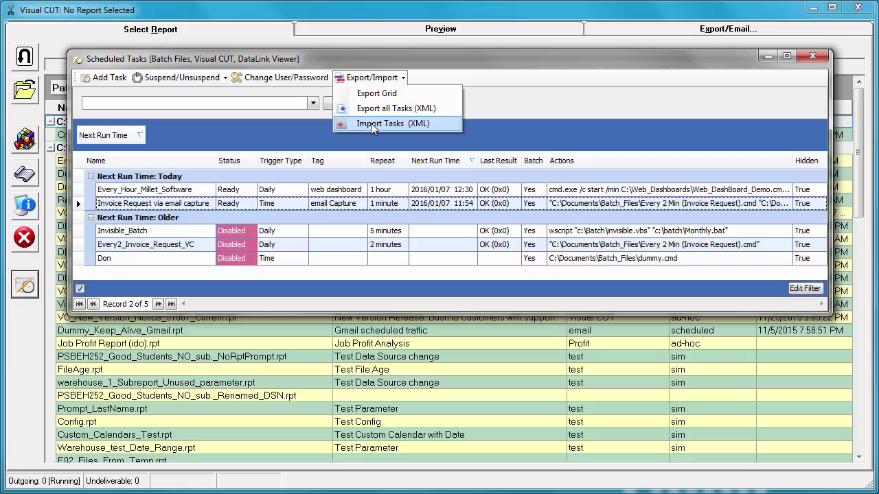
left_click(101, 78)
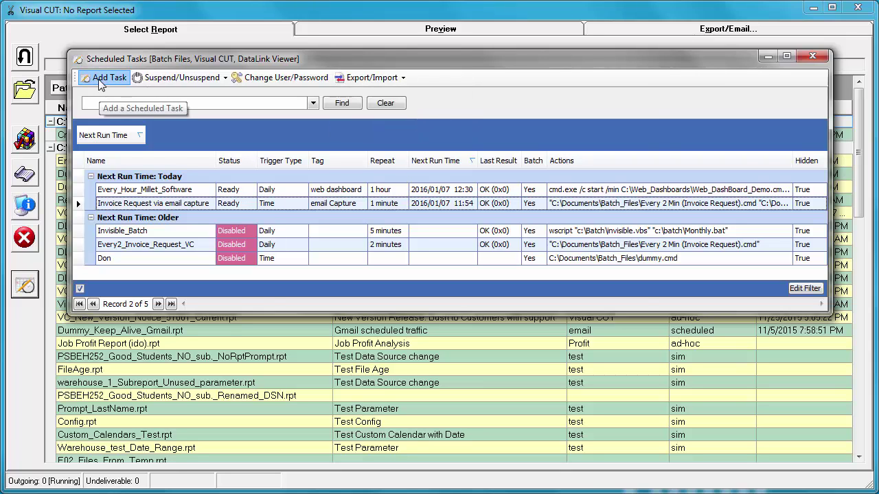
left_click(100, 80)
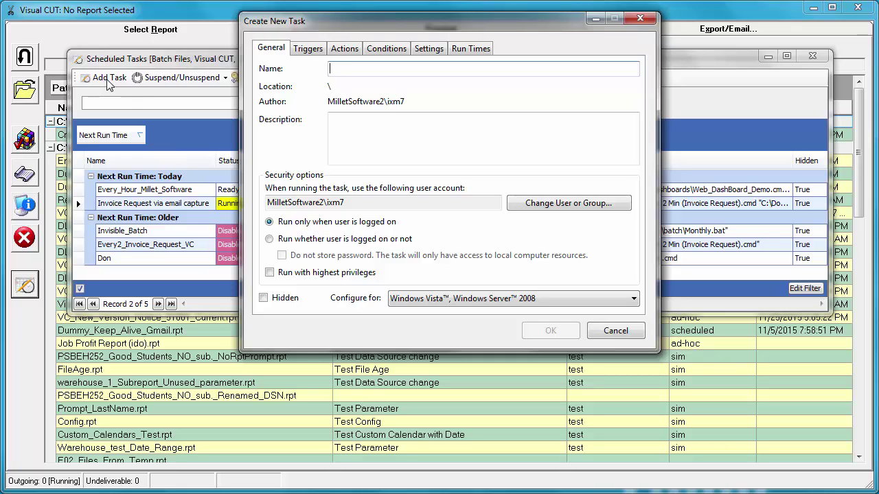
key("Escape")
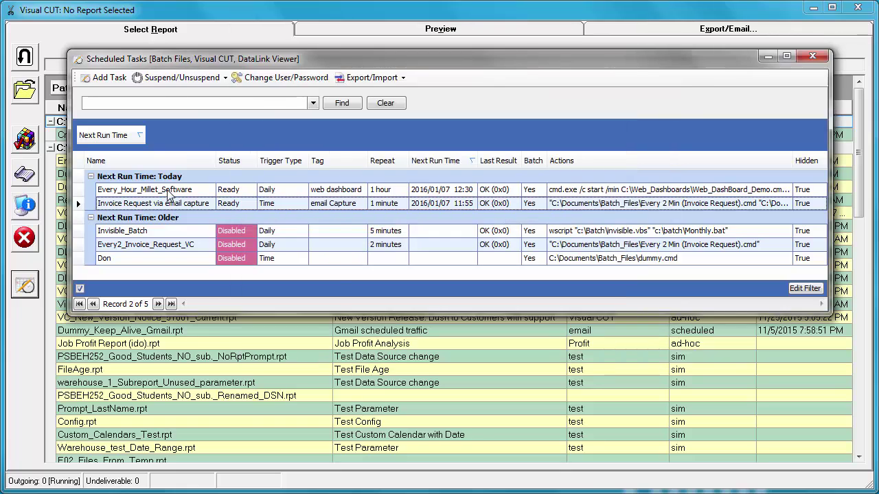
right_click(169, 193)
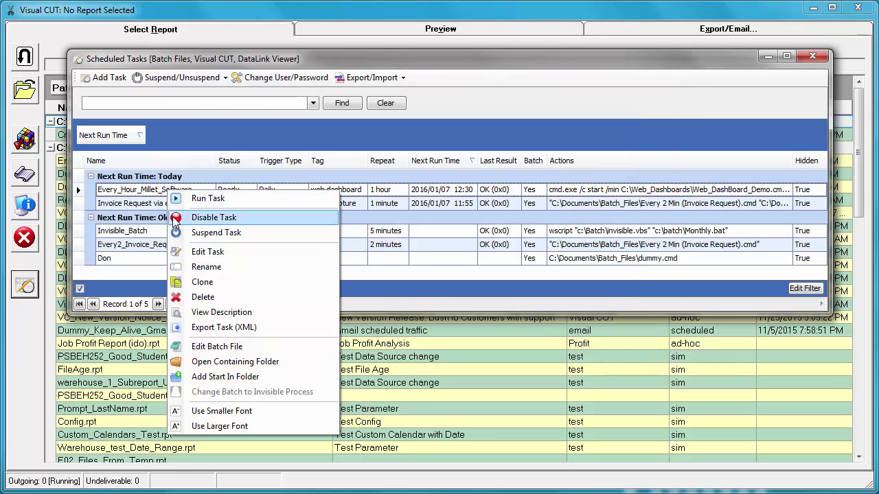
left_click(174, 219)
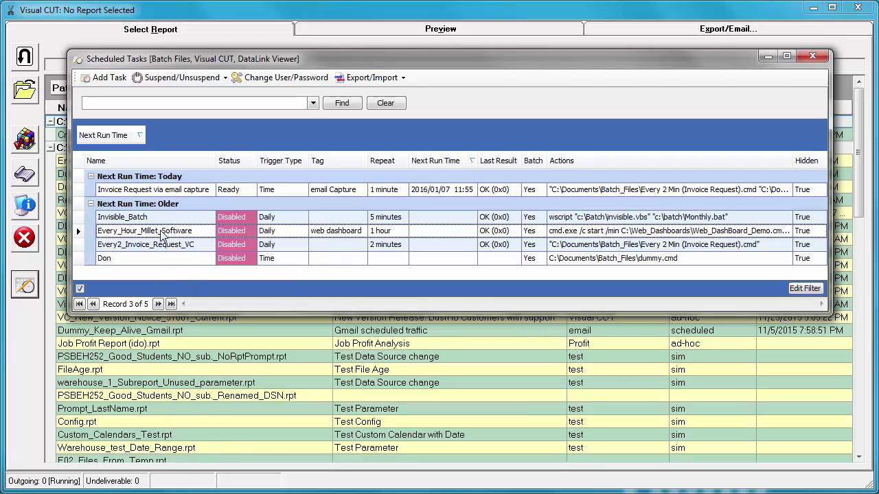
right_click(161, 233)
left_click(171, 258)
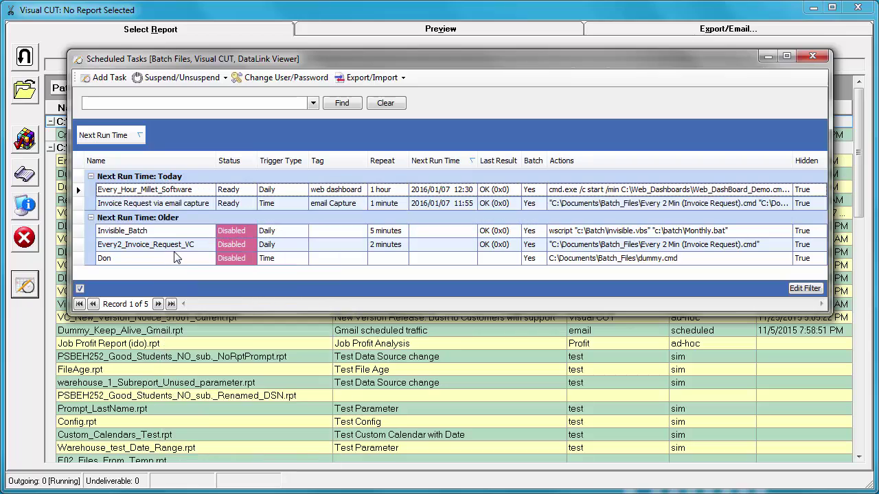
right_click(170, 193)
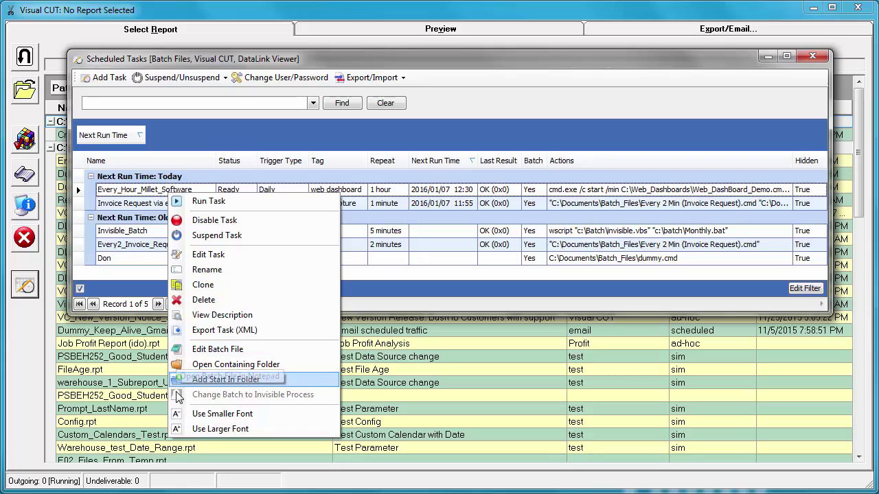
mouse_move(182, 405)
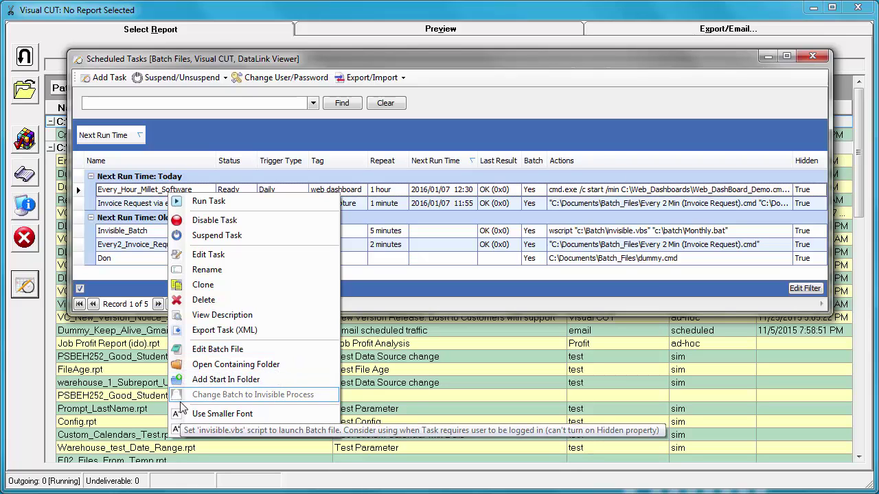
left_click(202, 349)
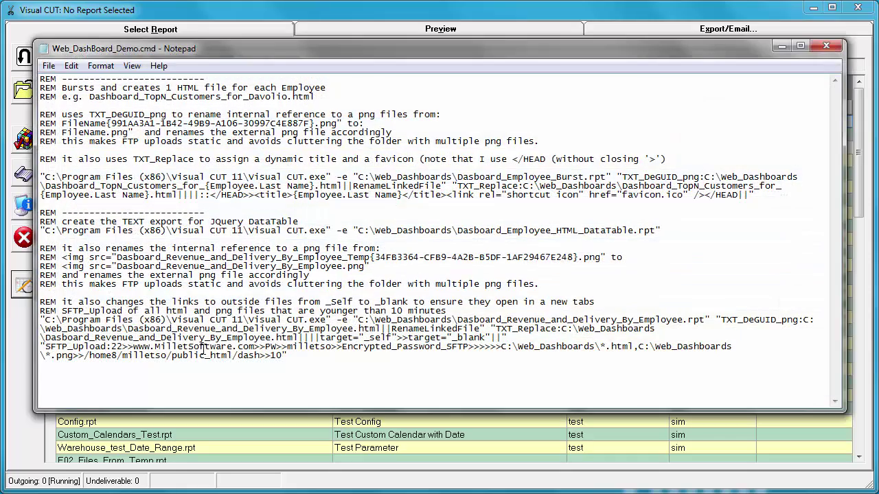
left_click(826, 45)
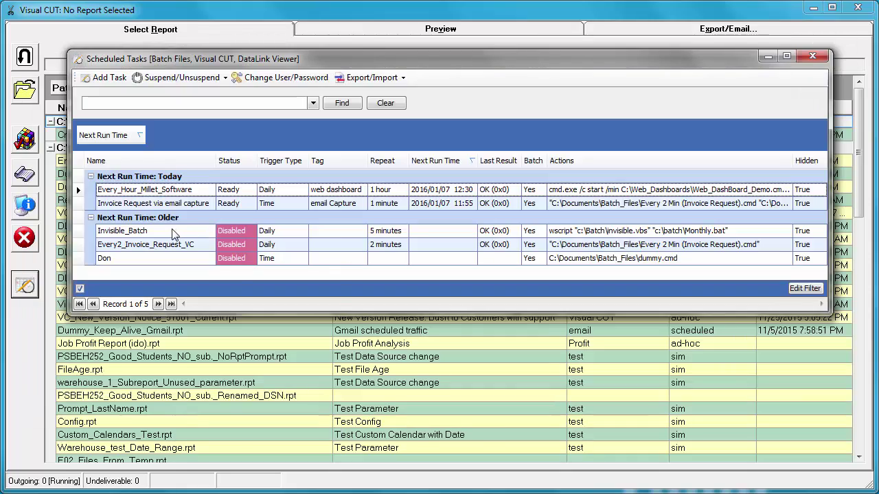
right_click(171, 231)
left_click(226, 404)
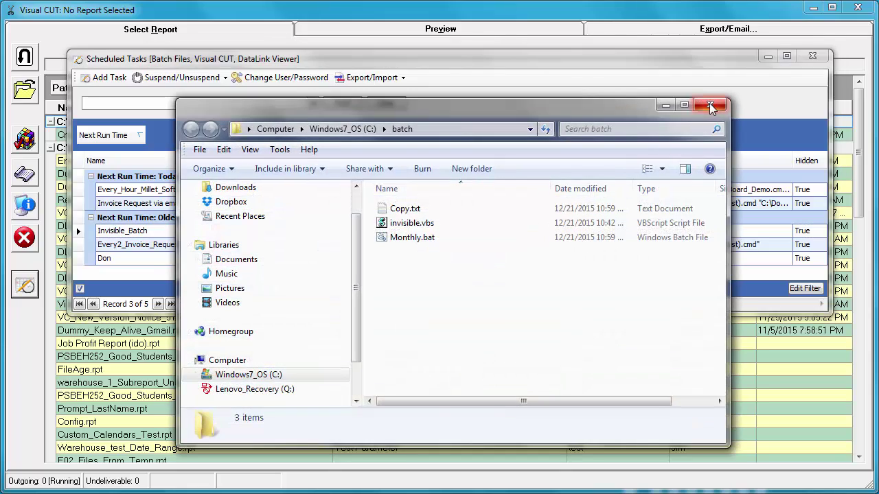
left_click(711, 105)
Inspect Invisible_Batch's program action, finding its start-in folder empty
double_click(128, 231)
left_click(331, 53)
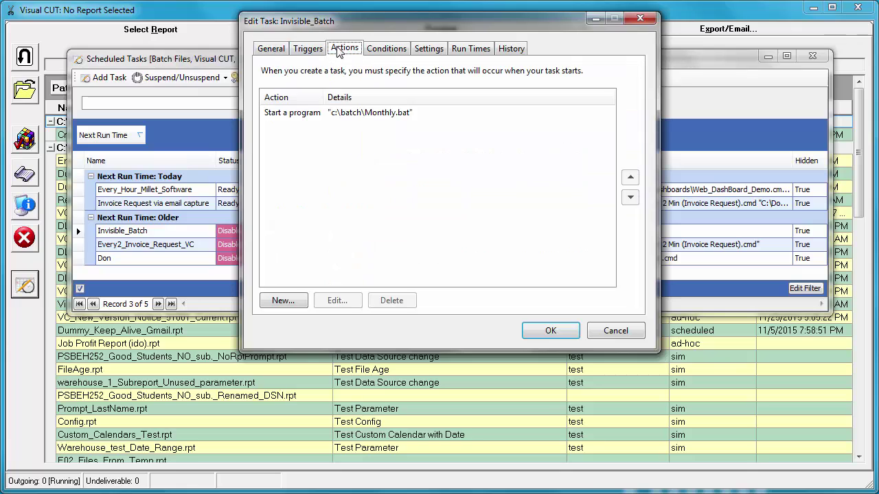
double_click(330, 123)
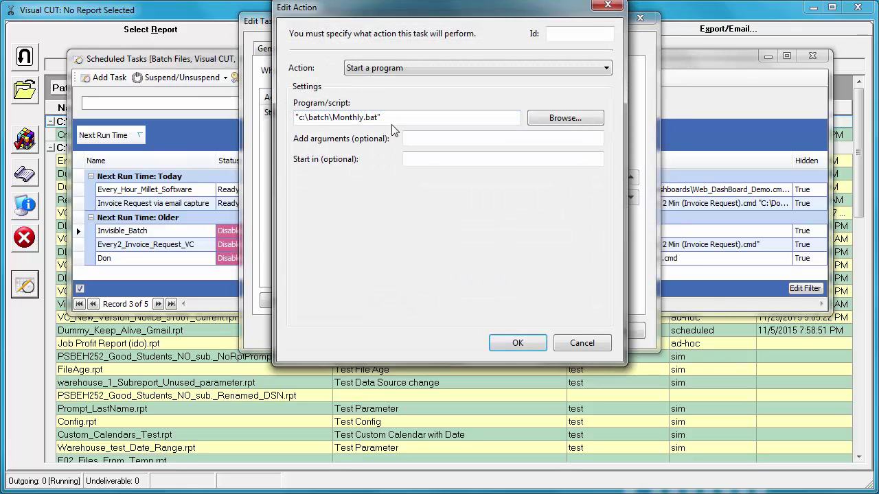
left_click(410, 159)
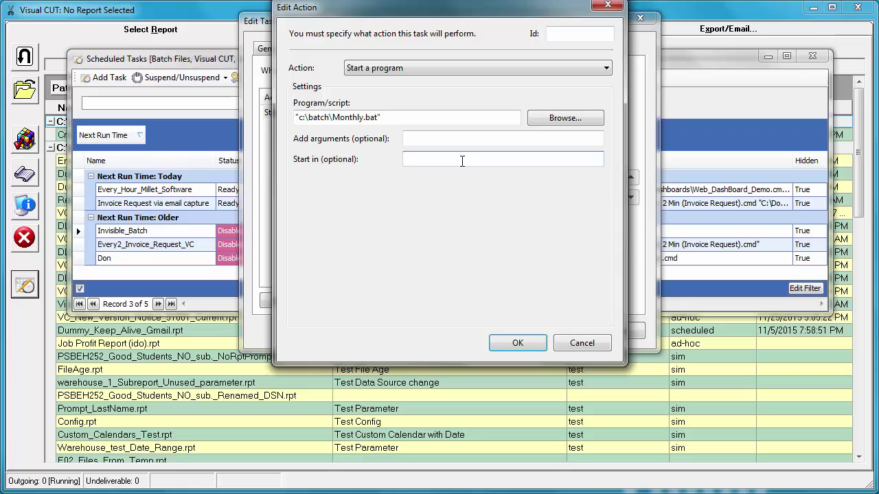
left_click(574, 344)
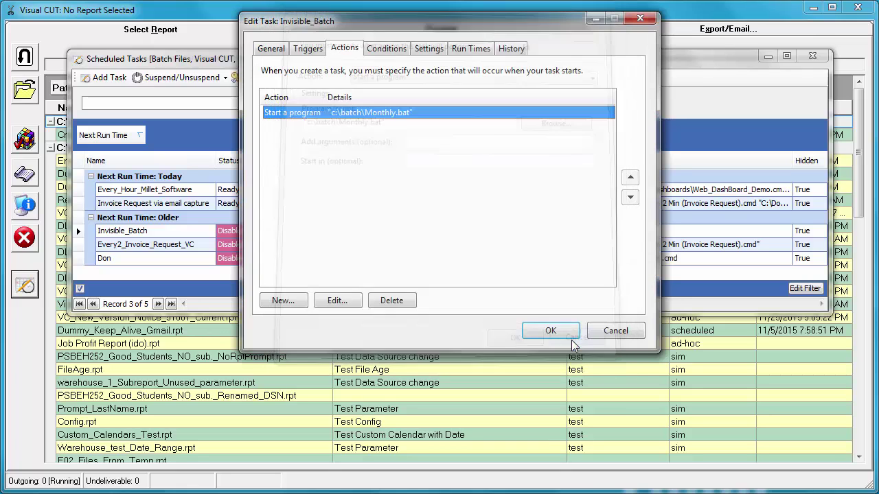
left_click(602, 333)
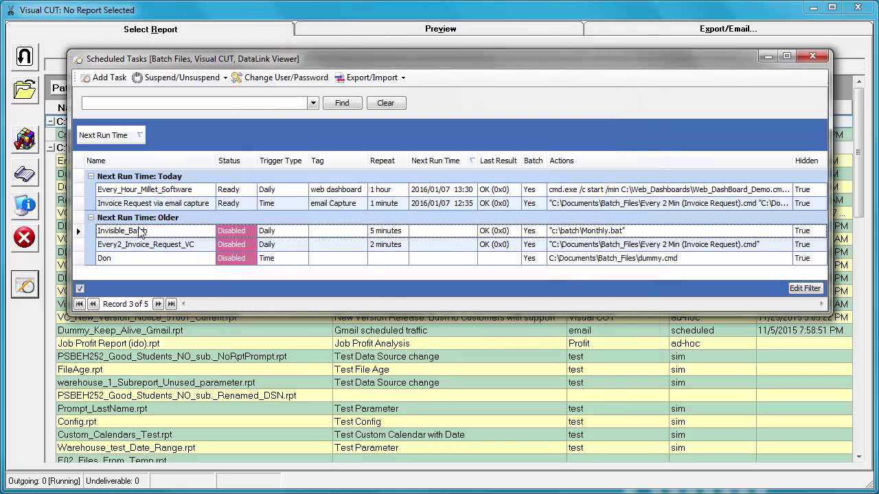
Add the batch file's folder c:\batch as Invisible_Batch's start-in folder
right_click(140, 231)
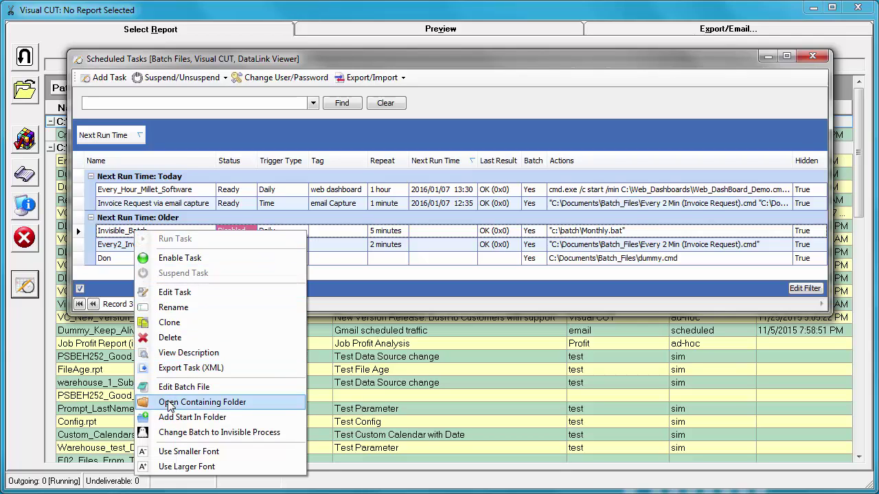
left_click(168, 420)
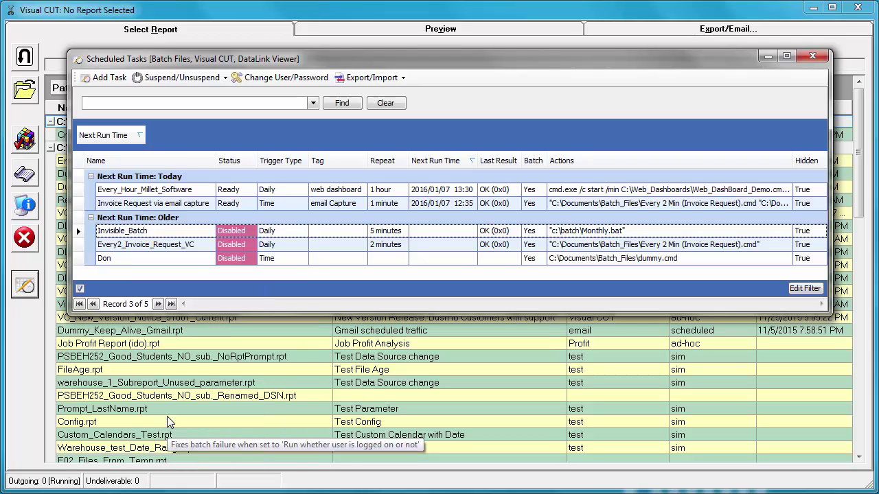
left_click(492, 269)
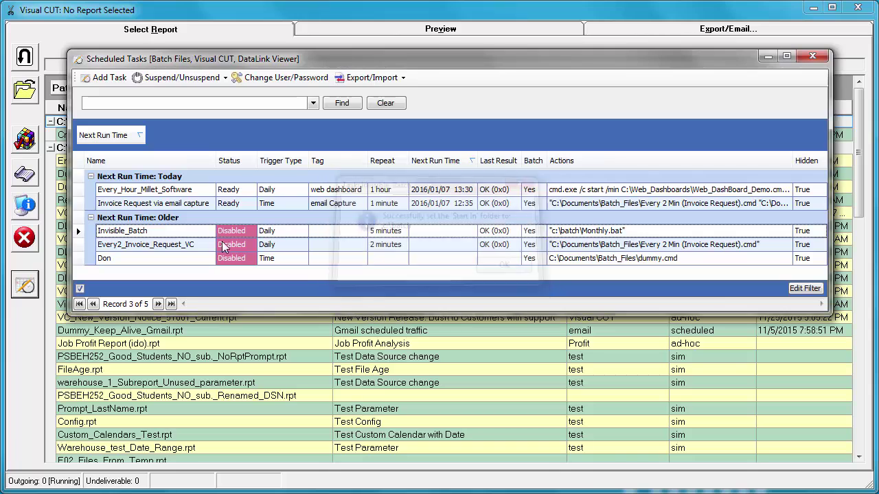
Verify the action's start-in folder now reads c:\batch, closing without changes
double_click(135, 236)
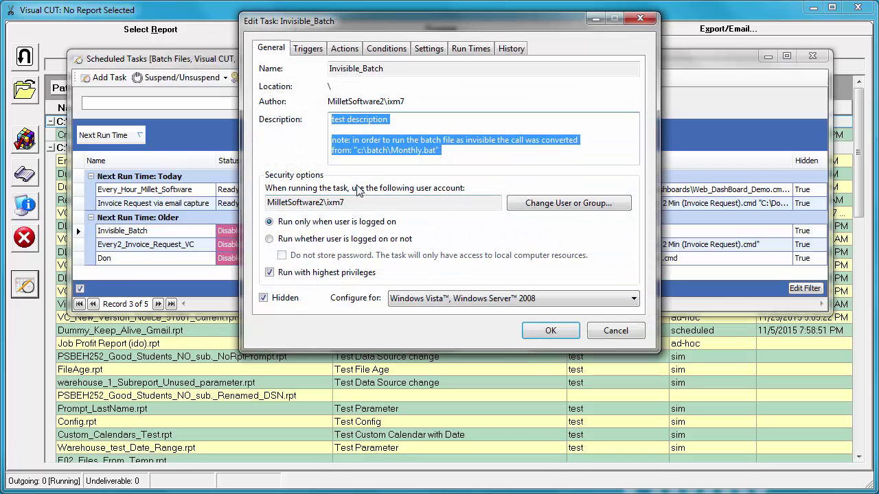
left_click(355, 50)
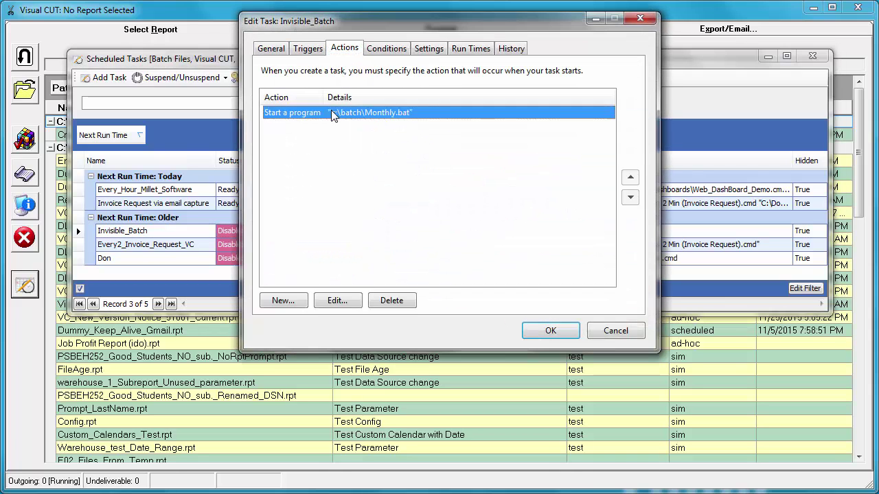
double_click(363, 116)
left_click_drag(446, 162, 393, 164)
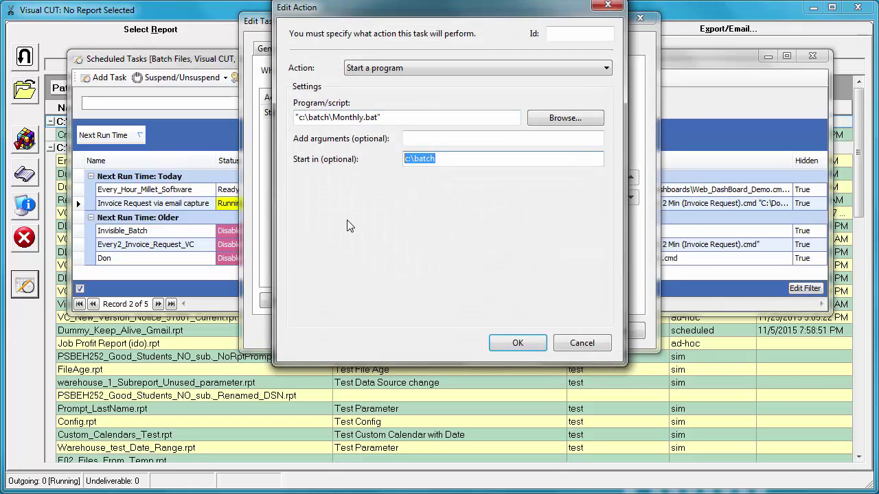
left_click(583, 339)
left_click(615, 331)
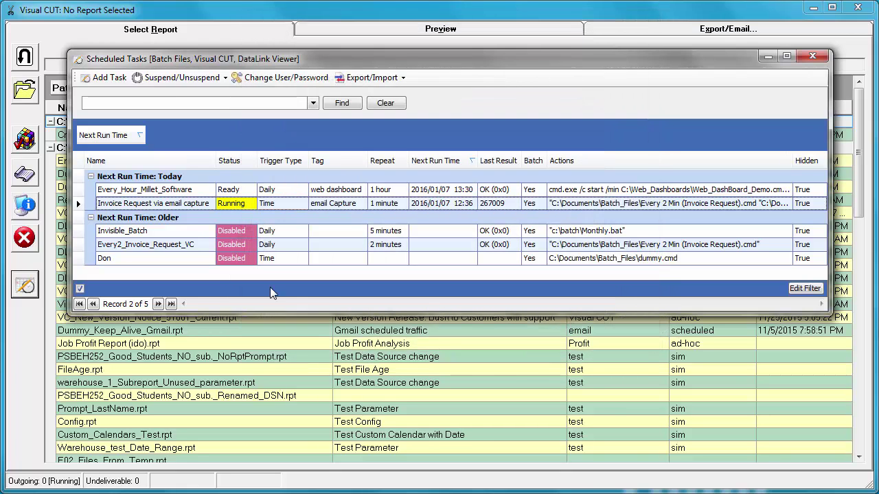
Convert Invoice Request via email capture's batch file to run invisibly via wscript invisible.vbs
right_click(127, 233)
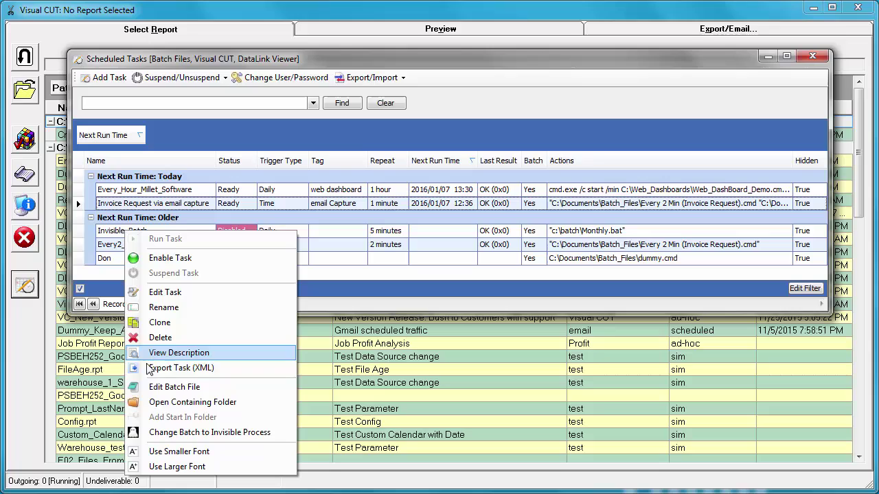
left_click(167, 433)
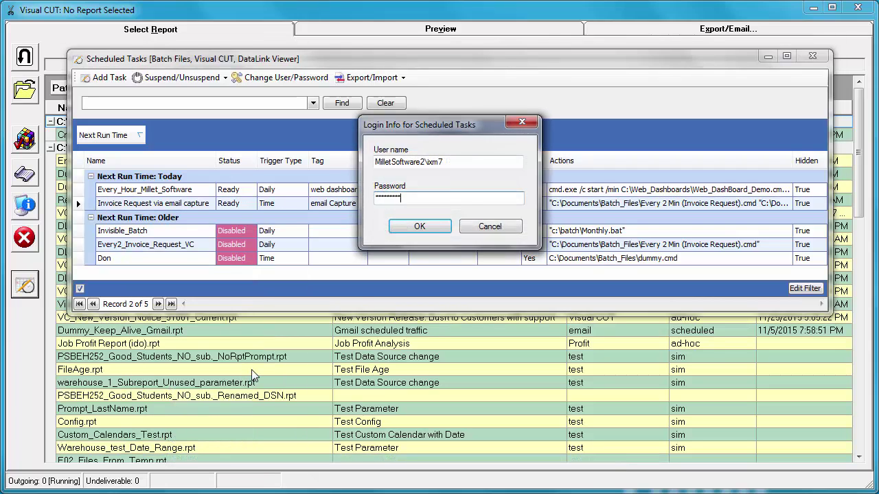
key("Return")
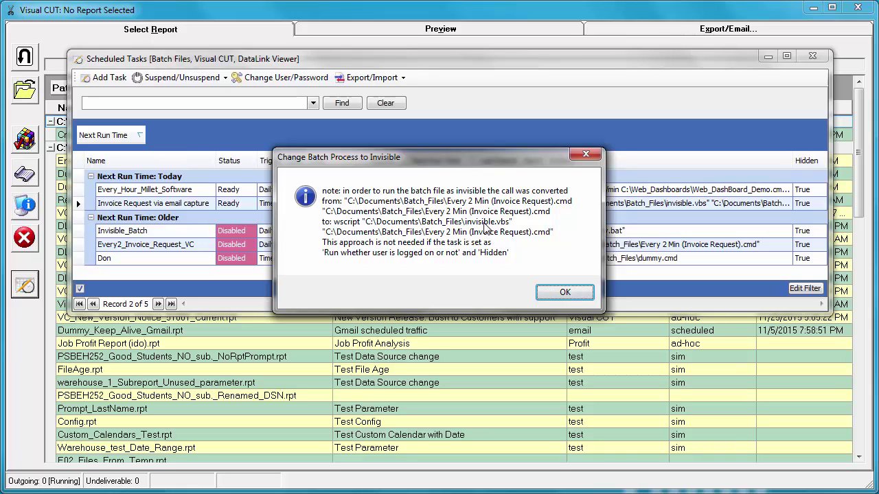
left_click(549, 293)
Remove the Actions column, then drag it back between Tag and Repeat from Column Chooser
right_click(140, 232)
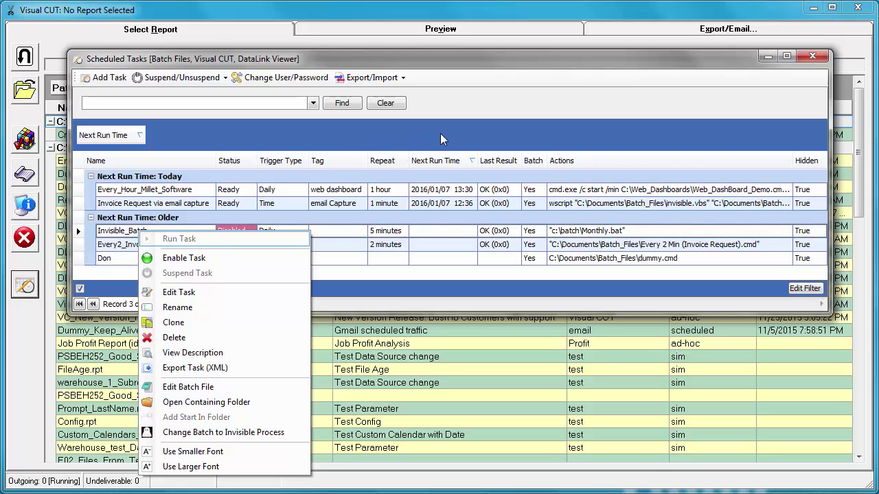
right_click(599, 161)
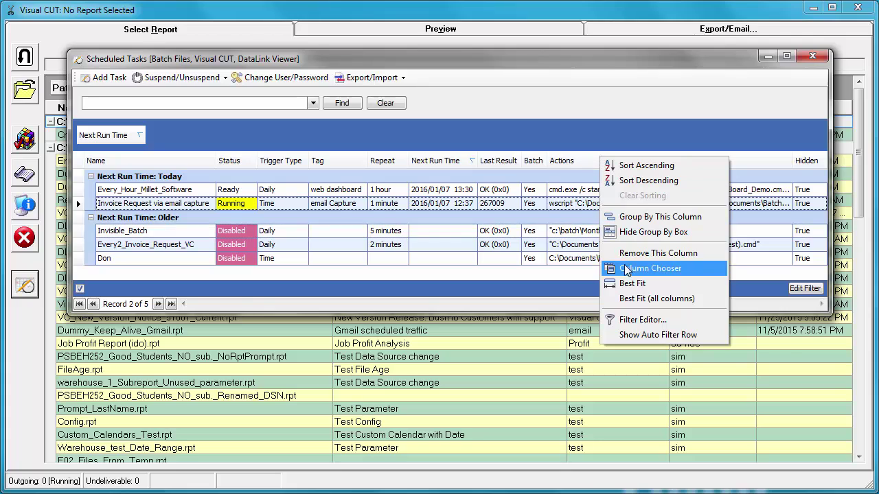
left_click(640, 254)
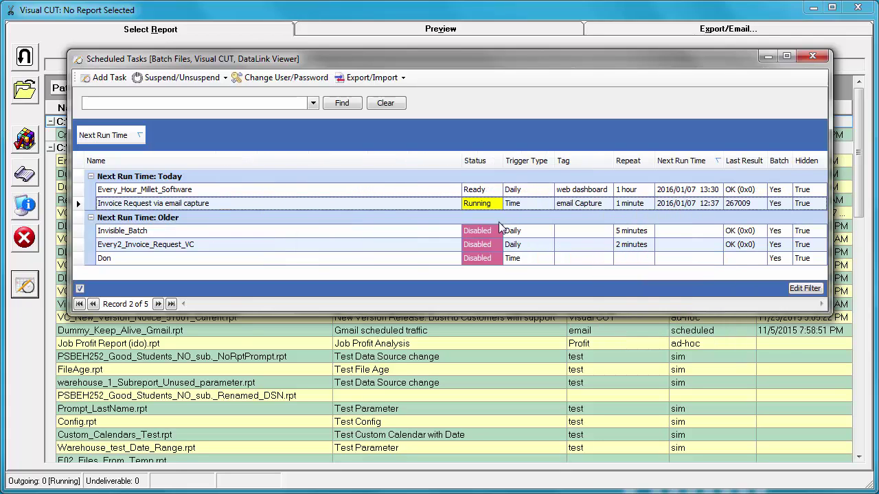
right_click(587, 158)
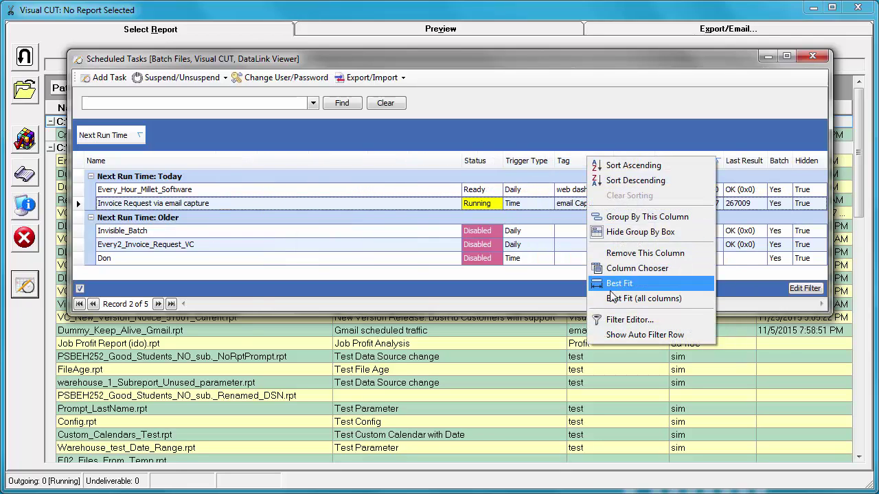
left_click(633, 269)
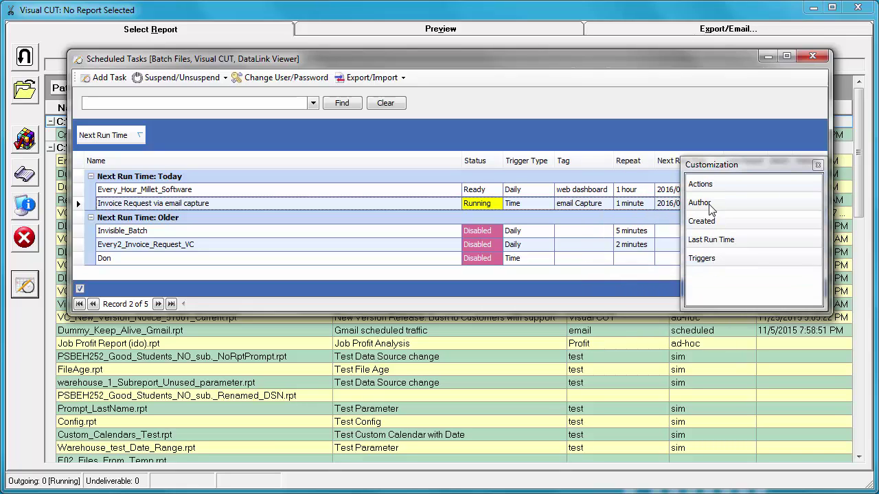
left_click_drag(701, 184, 628, 176)
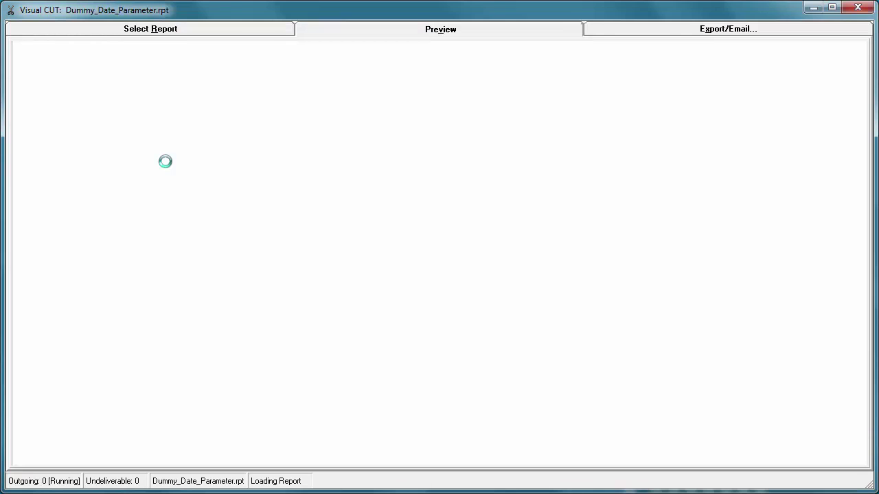
Refresh Dummy_Date_Parameter.rpt with prompted parameter values and show its Export/Email tab
left_click(464, 269)
left_click(384, 266)
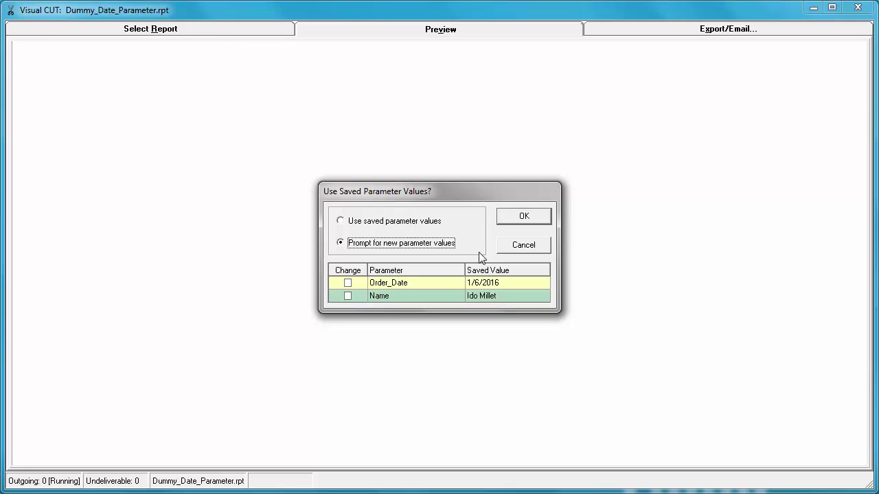
left_click(512, 221)
left_click(557, 277)
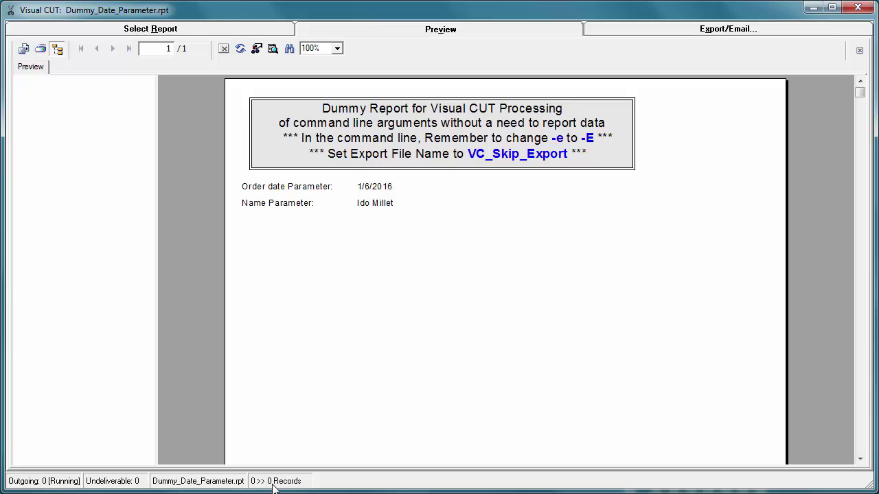
left_click(616, 32)
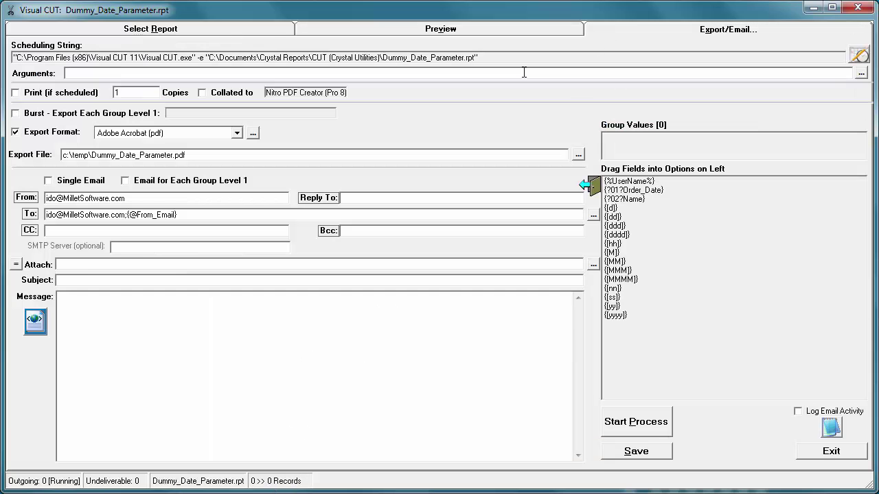
Open the report's command line and examine the 1/6/2016 date parameter and -e switch
left_click(853, 59)
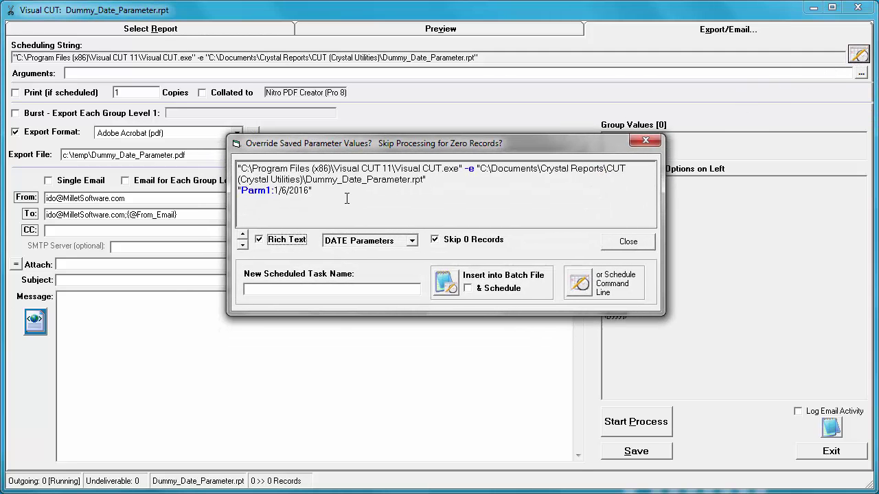
left_click_drag(313, 191, 236, 169)
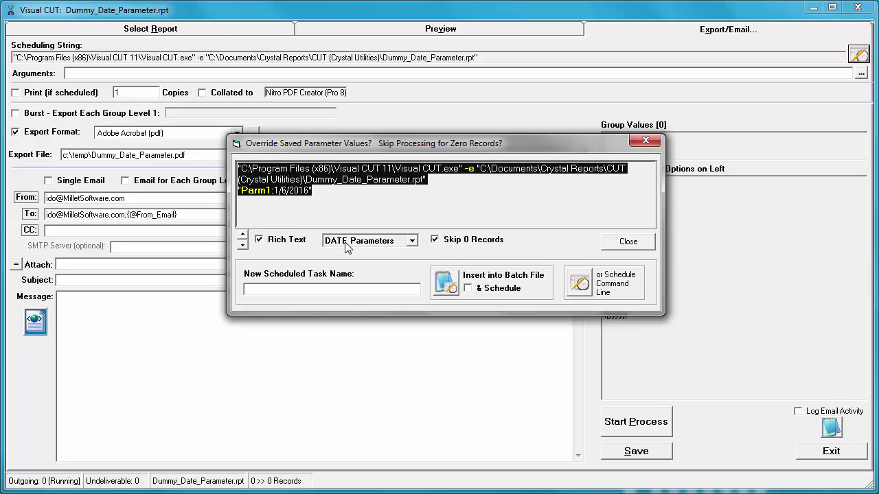
left_click(308, 194)
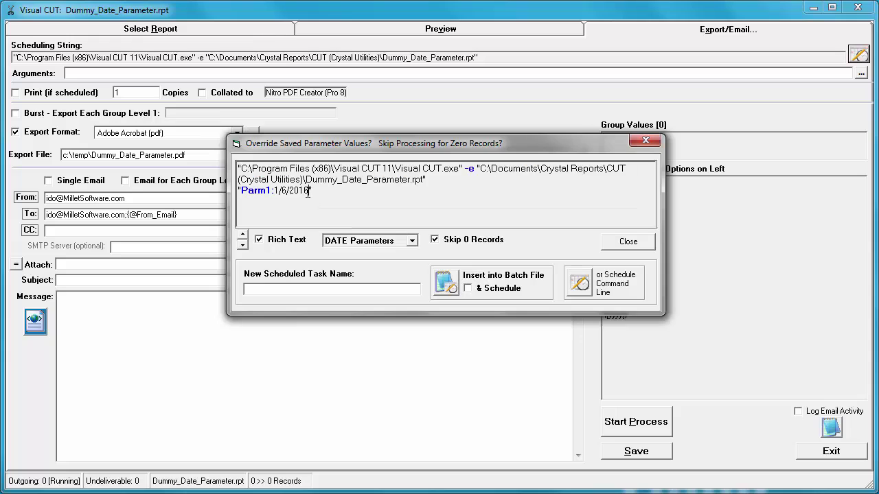
left_click_drag(305, 192, 277, 194)
left_click(471, 169)
left_click_drag(470, 169, 477, 171)
Turn off Skip 0 Records so the switch reads -E, and enable '& Schedule'
left_click(435, 239)
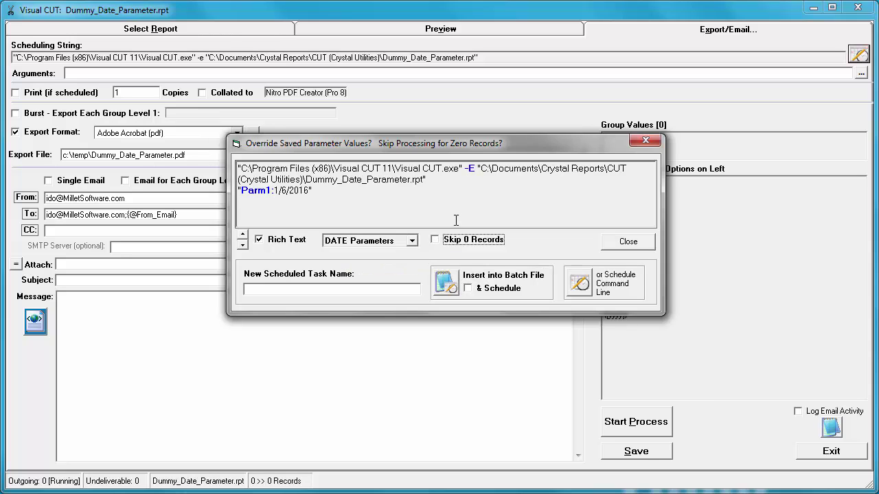
left_click_drag(466, 170, 473, 173)
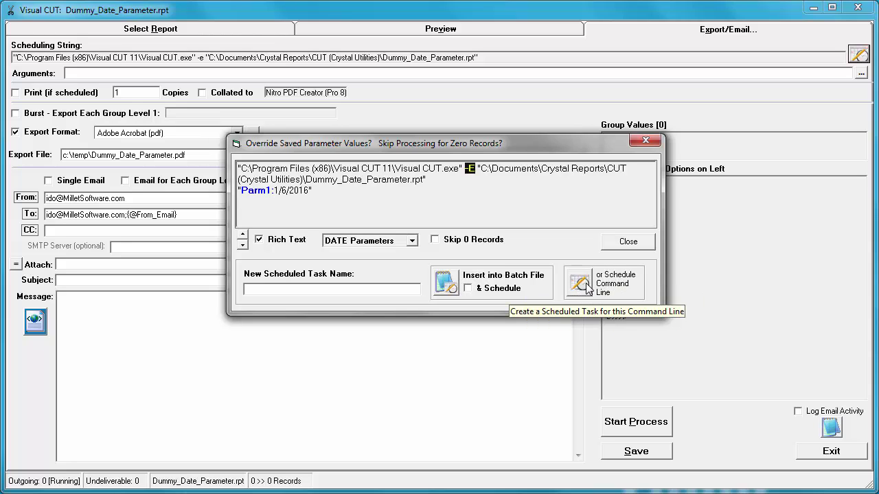
left_click(468, 288)
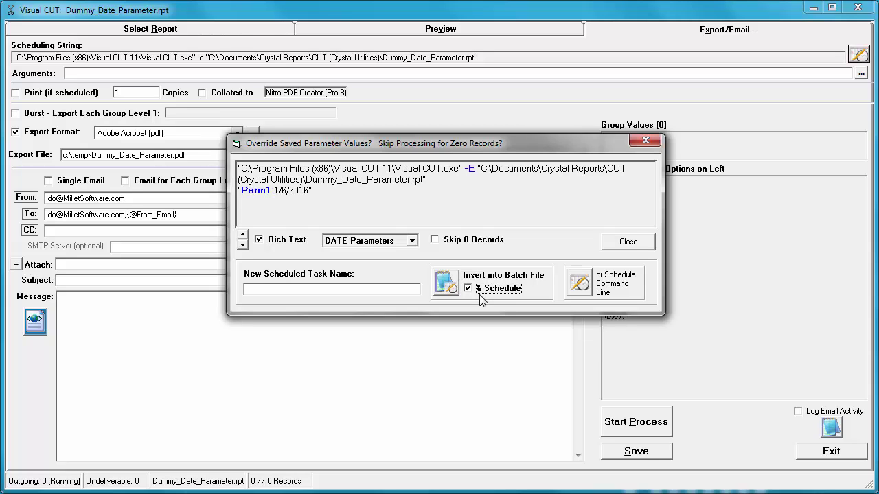
Insert the command line into new batch file test2.cmd and view it in Notepad
left_click(442, 284)
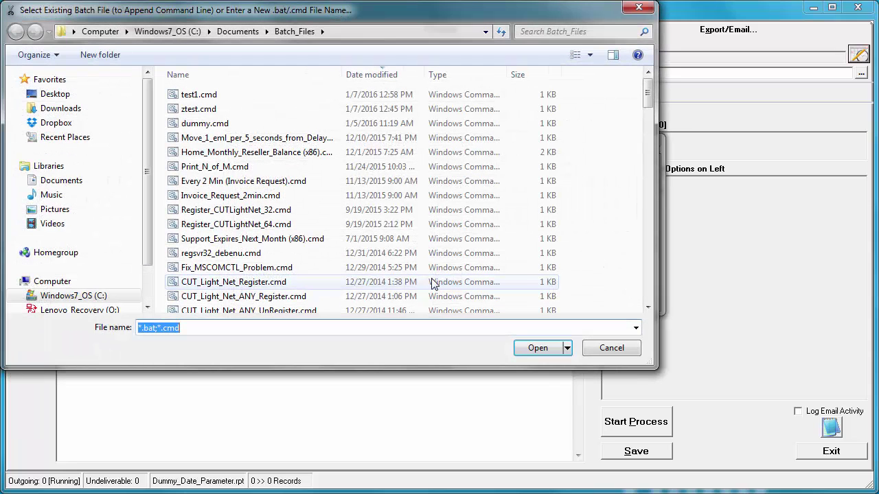
type("test2")
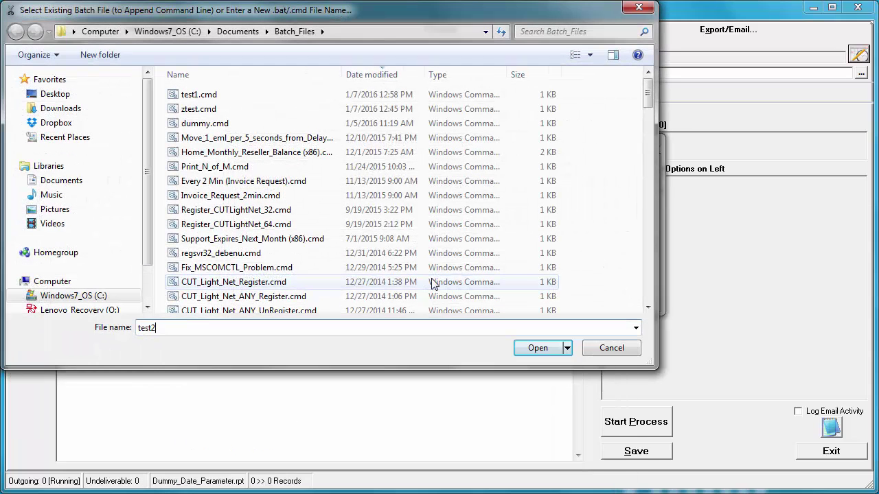
type(".cmd")
left_click(536, 348)
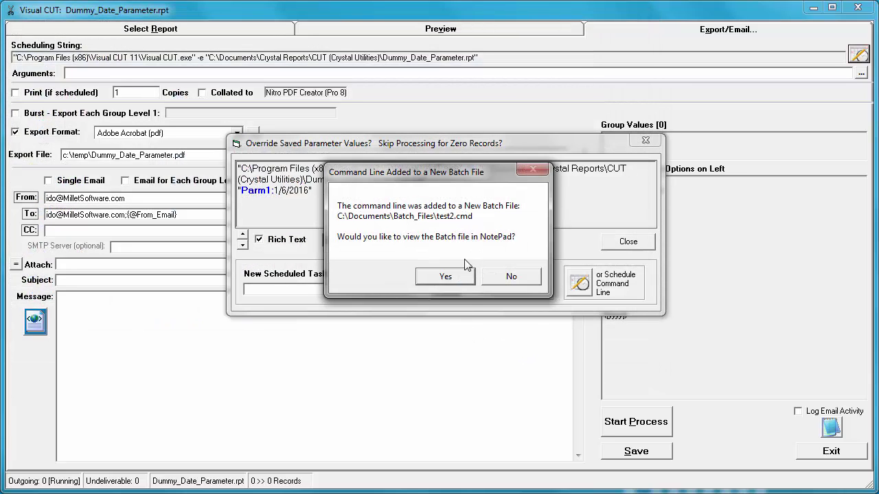
left_click(445, 276)
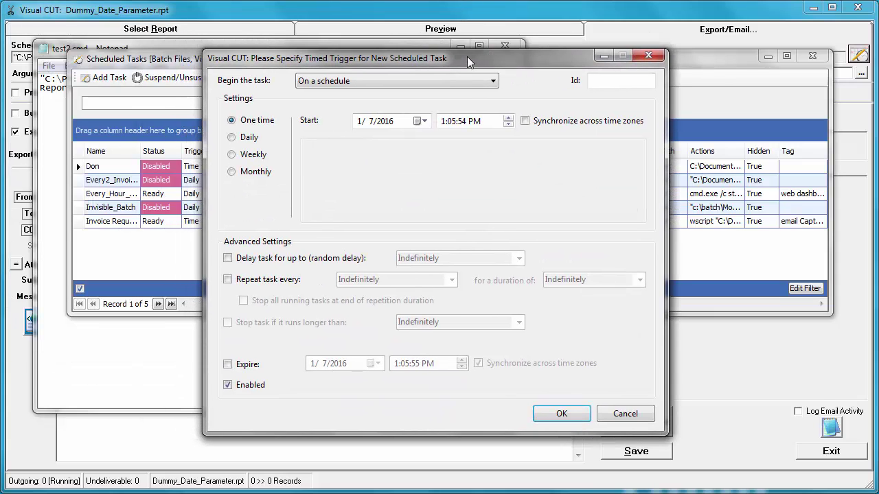
Replace the date 1/6/2016 with Yesterday after Parm1 in test2.cmd and save the file
left_click(76, 346)
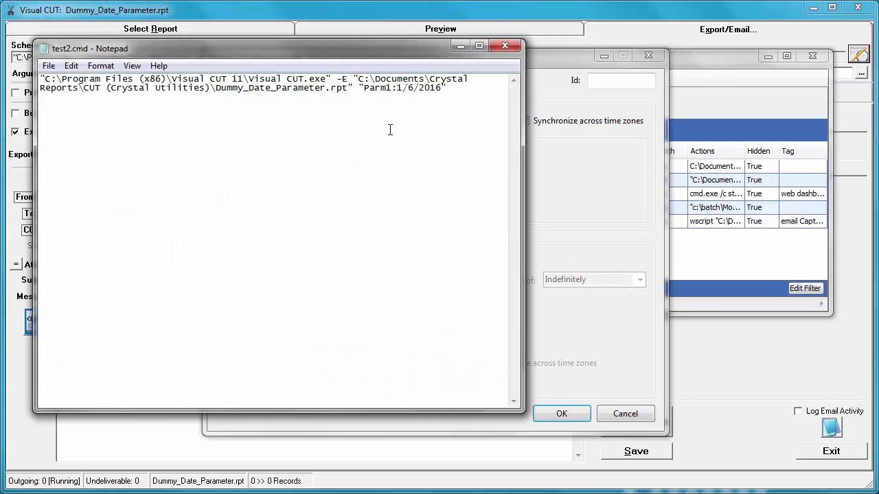
left_click_drag(397, 90, 440, 92)
type("Yesterday")
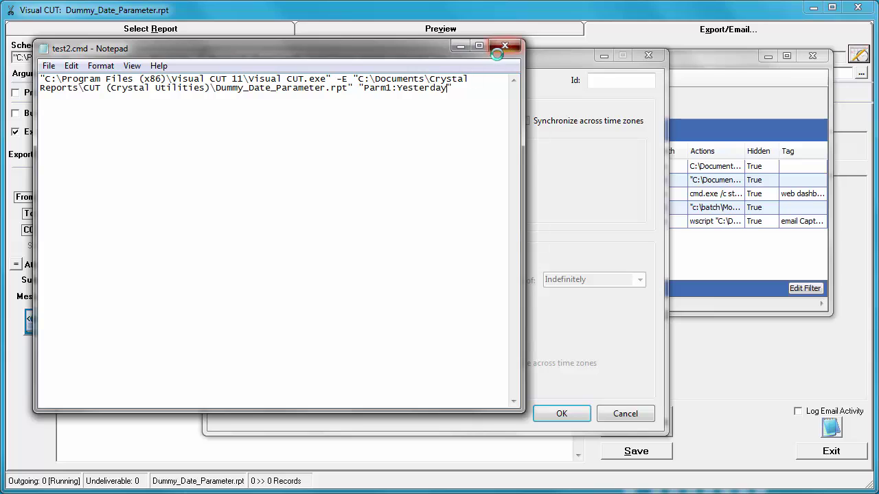
left_click(505, 46)
left_click(405, 229)
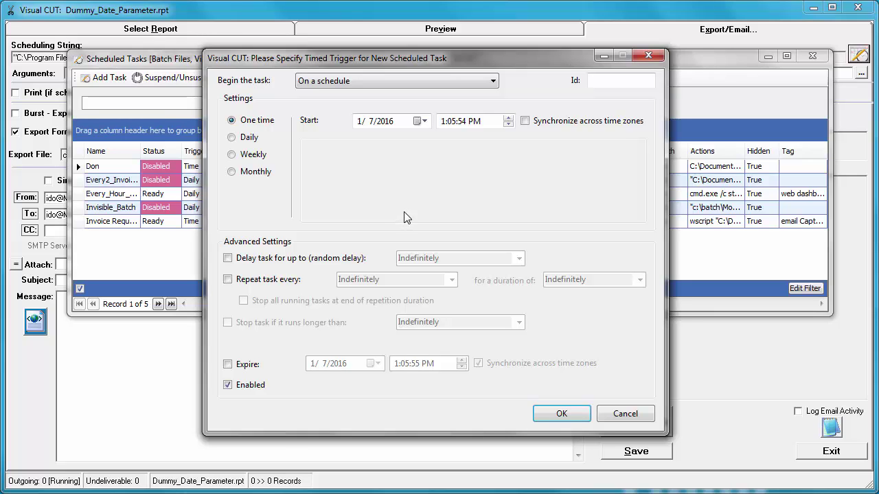
Set the task trigger to weekly on Sunday and Monday starting at 8:00:00 AM
left_click(234, 157)
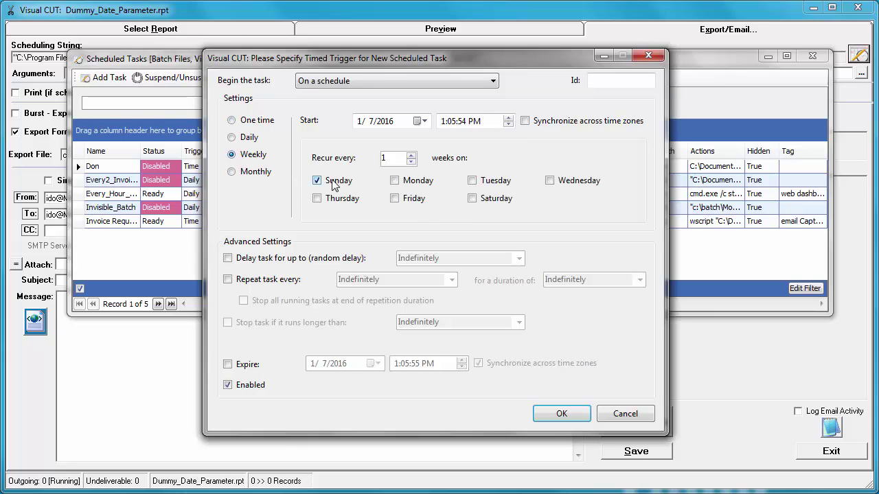
left_click(394, 181)
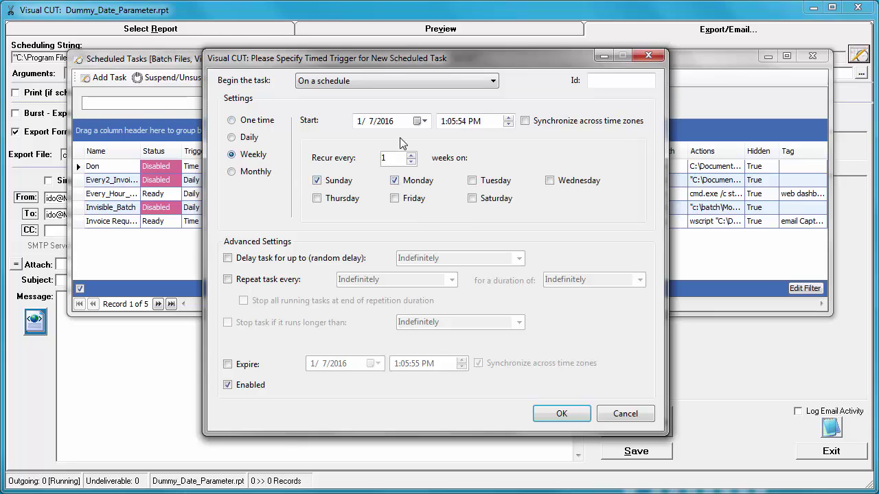
left_click(443, 121)
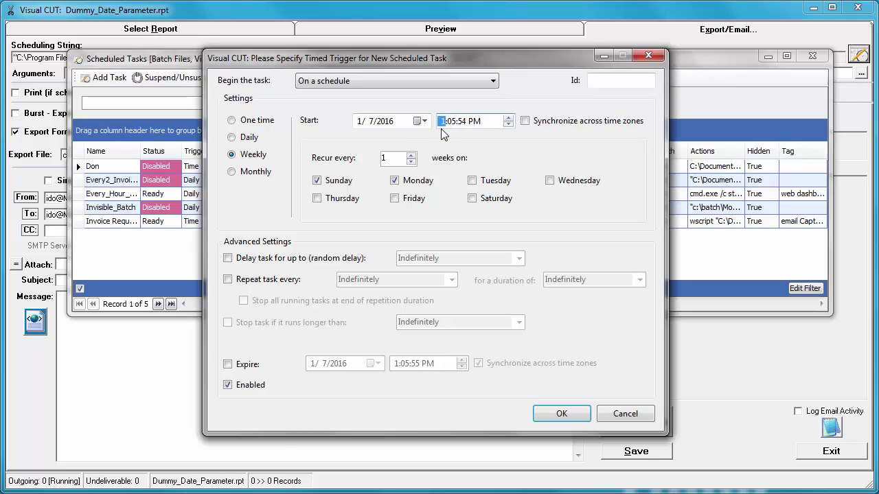
type("80000a")
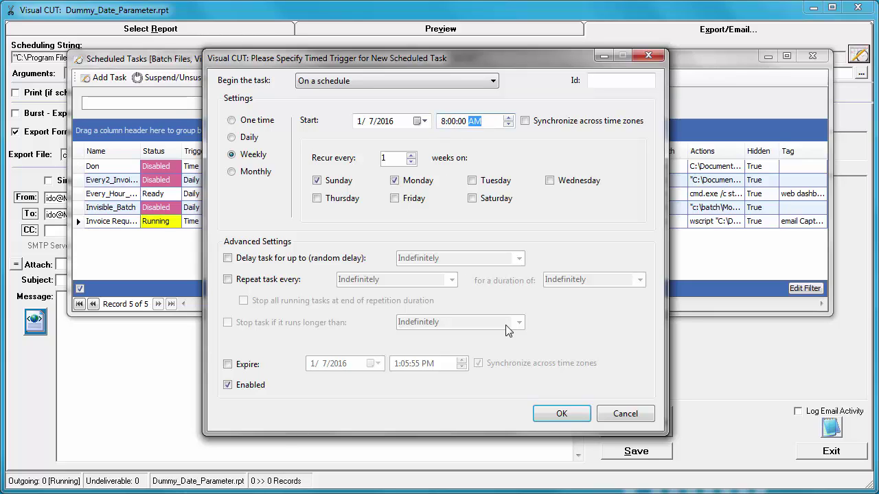
left_click(554, 415)
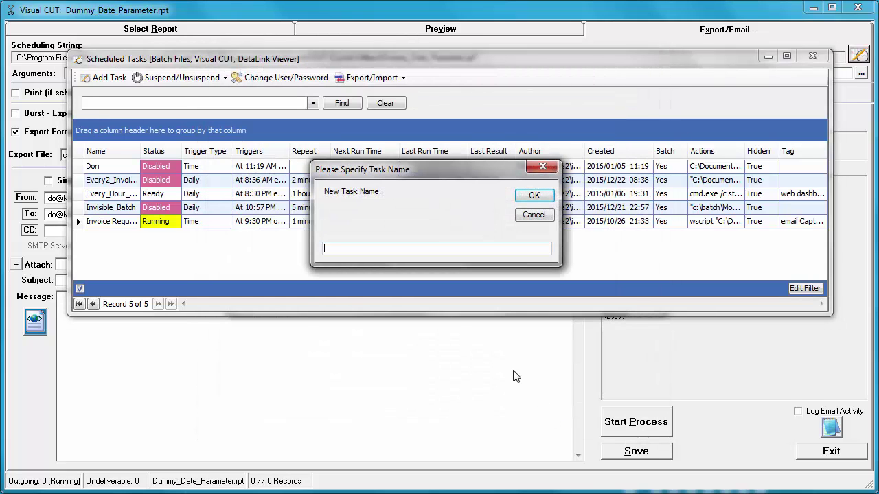
Name the new task test1 and confirm the account login to create it
type("test1")
key("Return")
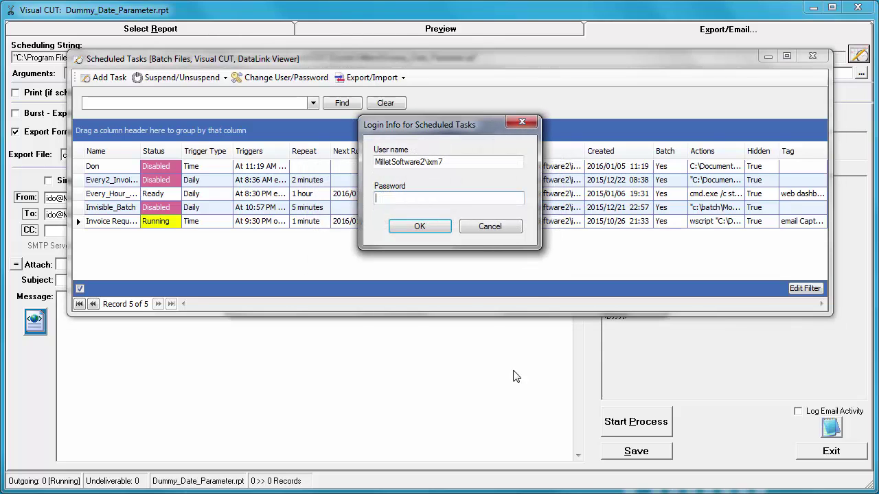
key("Return")
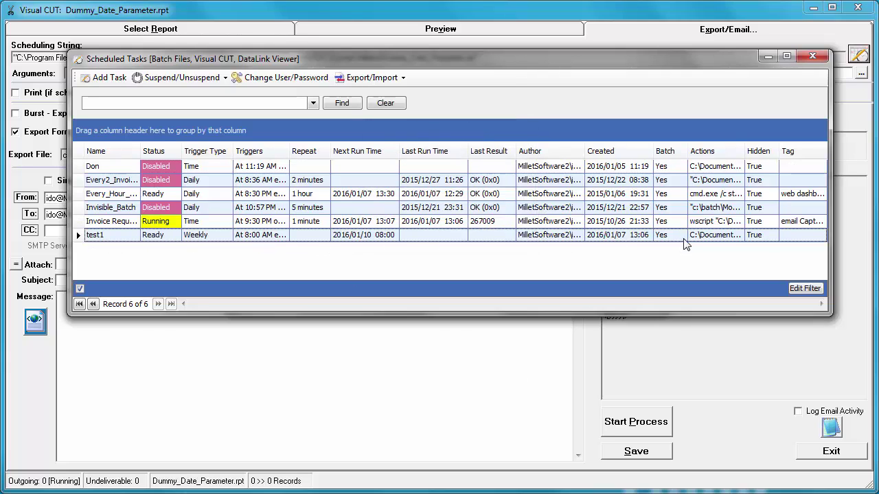
Open test1 and inspect its test2.cmd action details, including the start-in folder, without changes
double_click(125, 236)
left_click(345, 48)
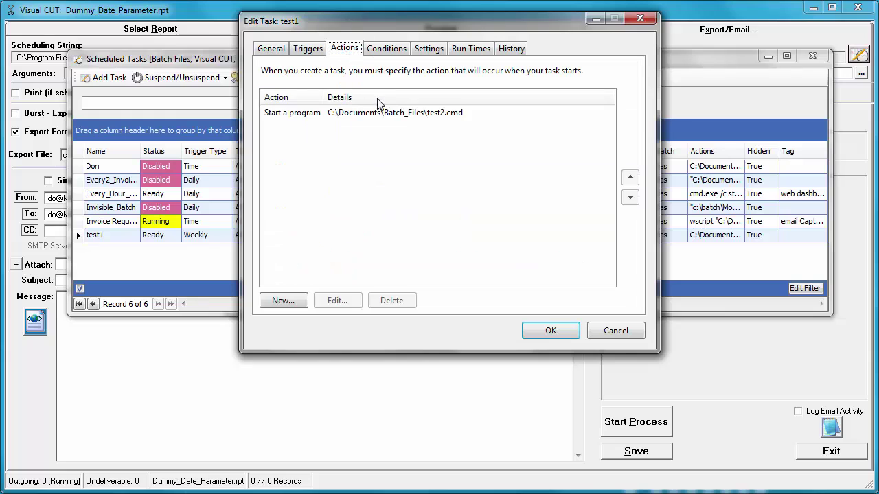
left_click(338, 111)
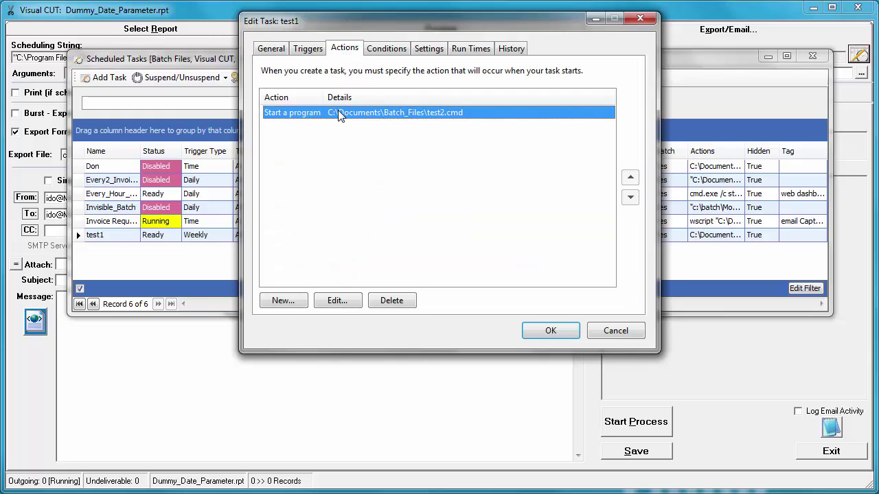
left_click(337, 300)
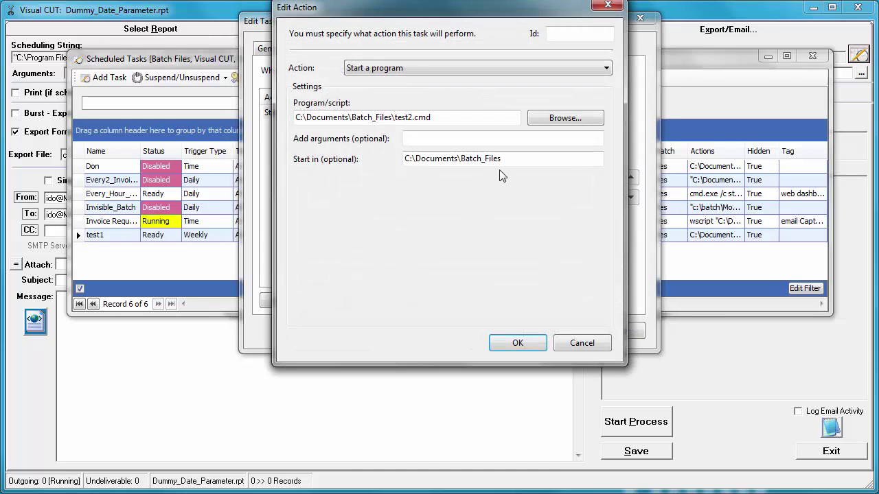
left_click_drag(506, 159, 384, 159)
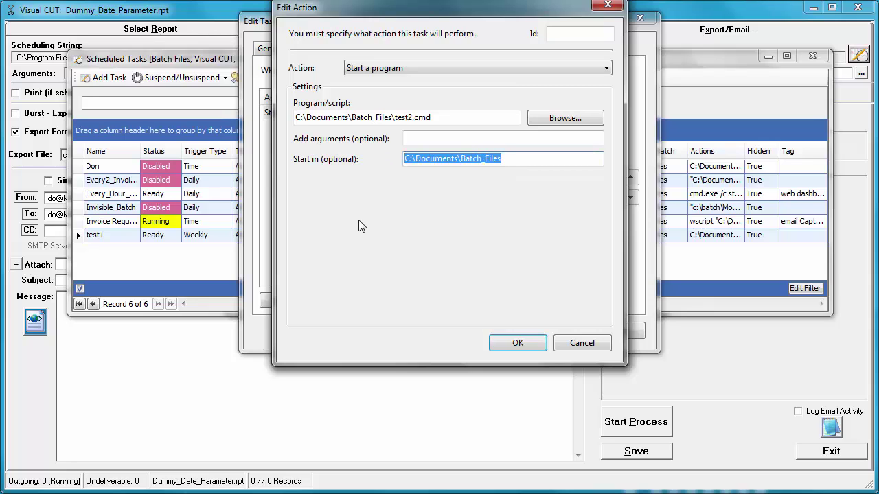
left_click(581, 343)
Review test1's Triggers, Conditions and General property pages
left_click(308, 48)
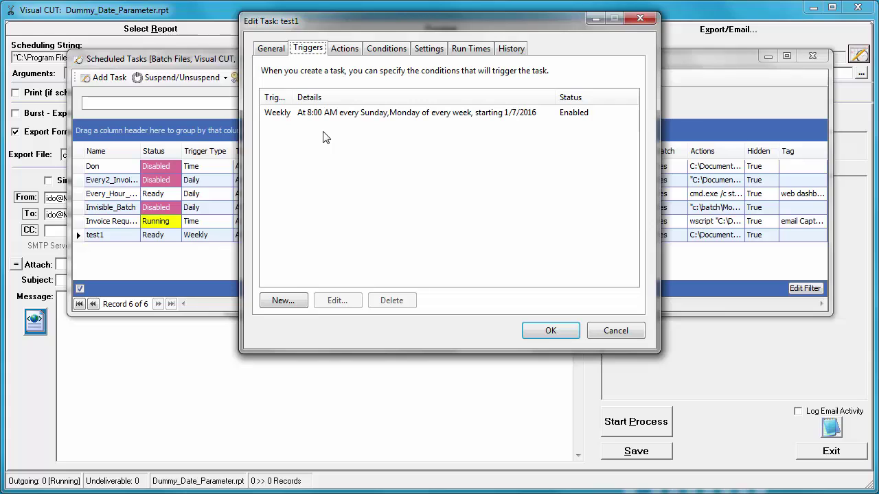
left_click(383, 54)
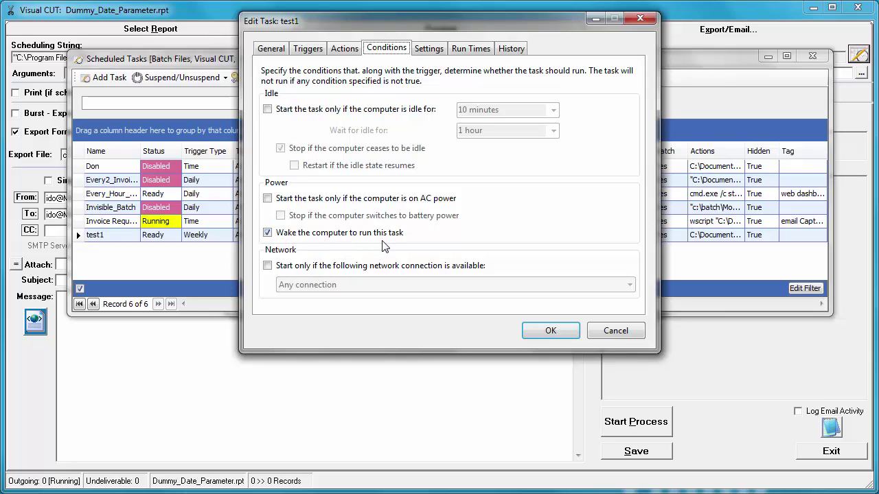
left_click(270, 48)
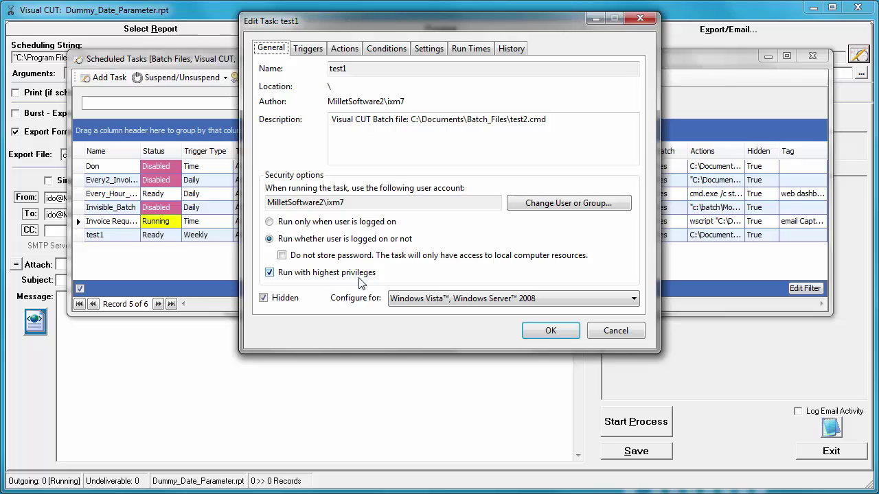
Limit test1's maximum run time to 1 hour and save it with the account password
left_click(420, 50)
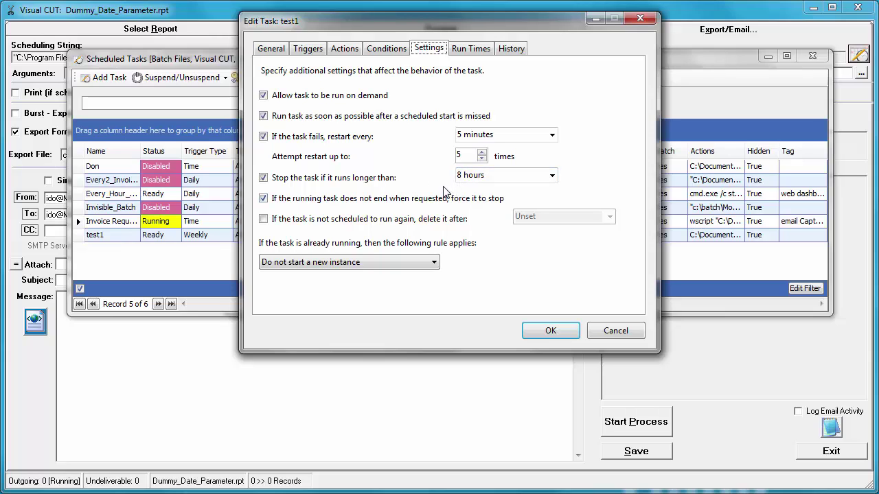
left_click(552, 175)
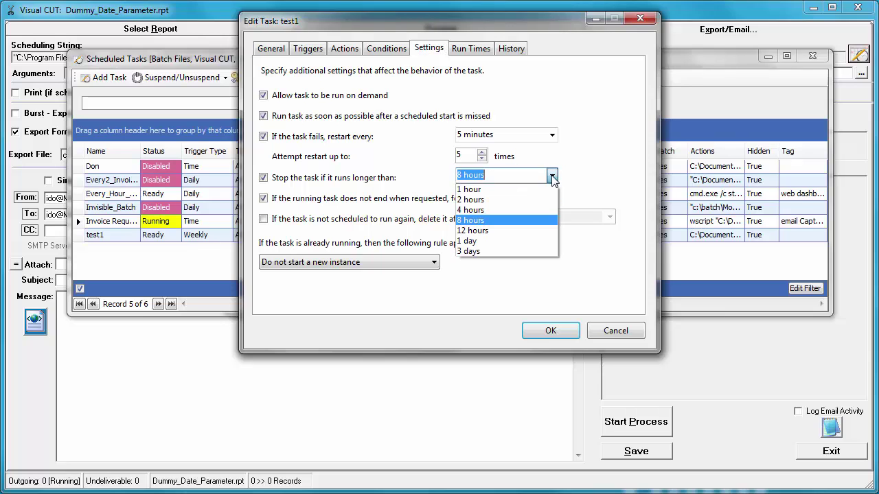
left_click(472, 189)
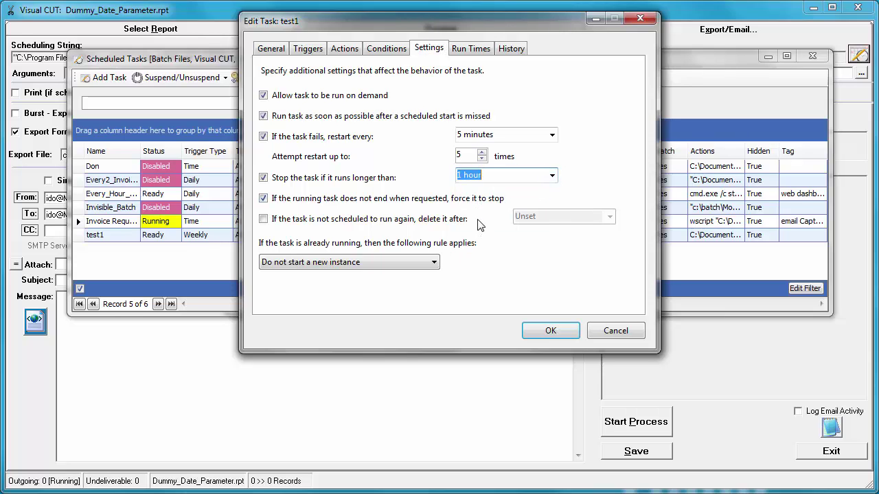
left_click(528, 331)
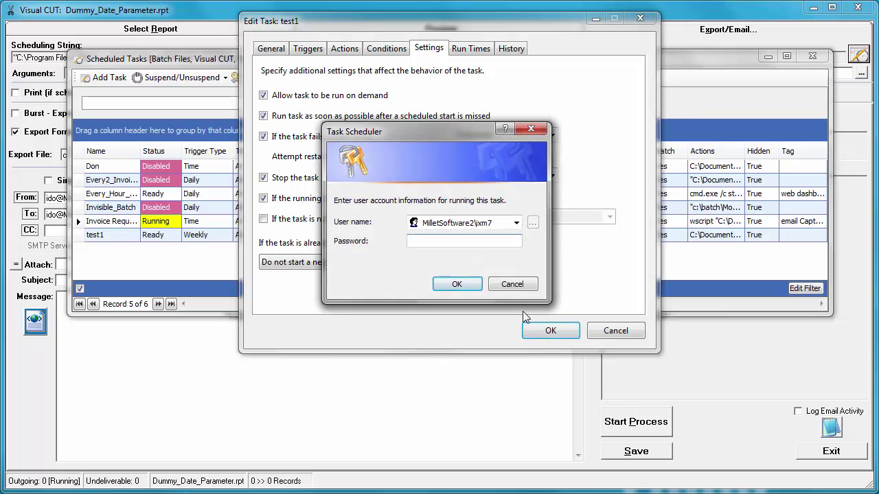
type("••••••••••")
key("Return")
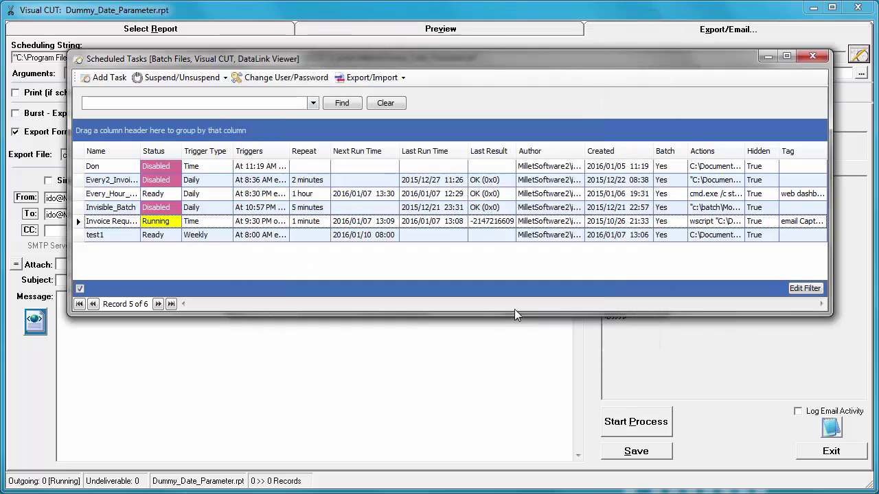